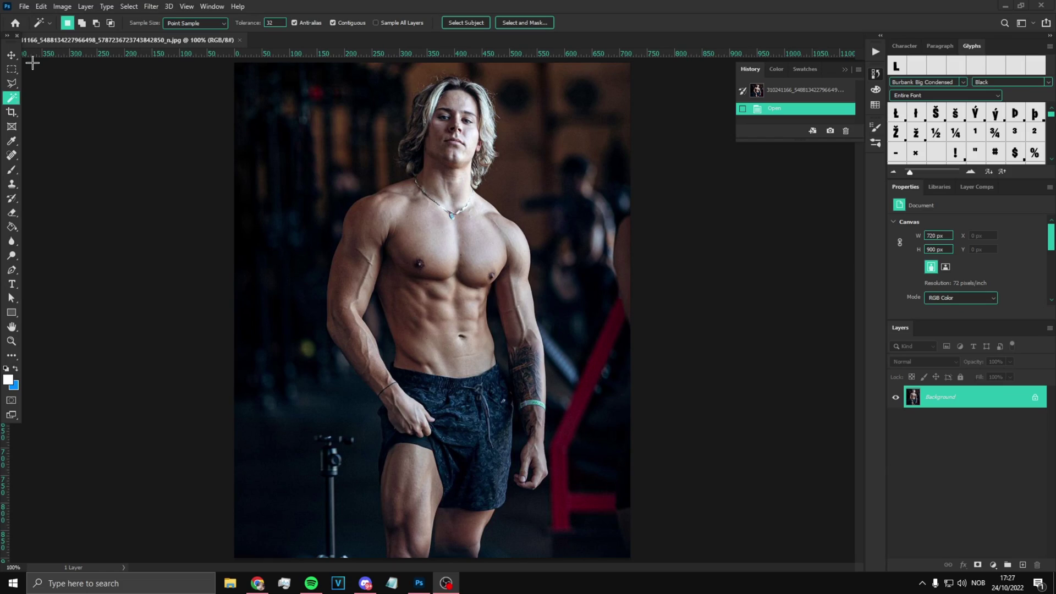
Step: Unlock the Background layer so it becomes the editable Layer 0
click(10, 54)
scroll(371, 209, up, 2)
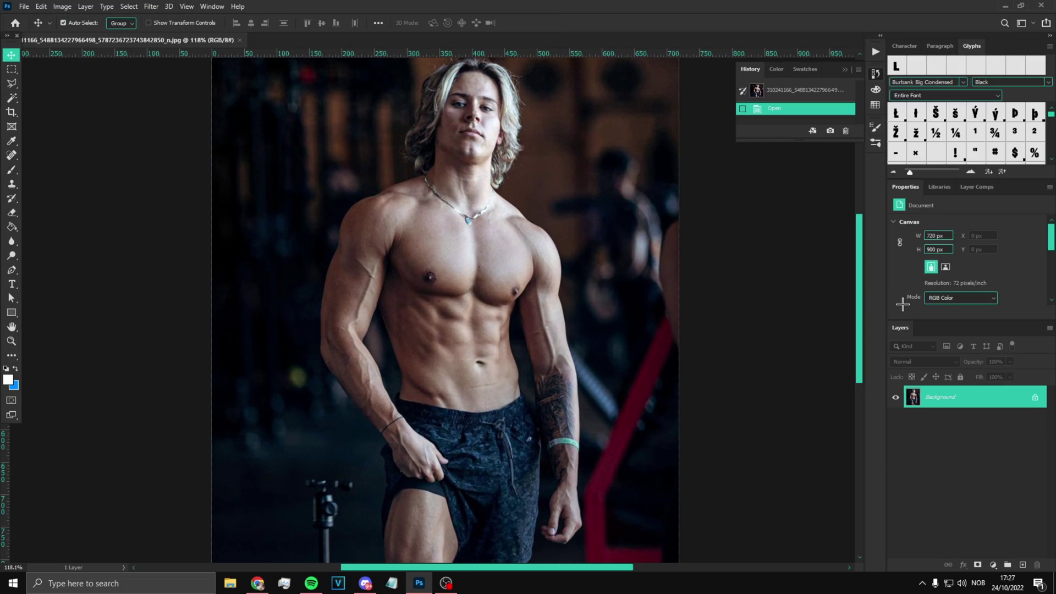
click(1035, 397)
scroll(636, 353, down, 3)
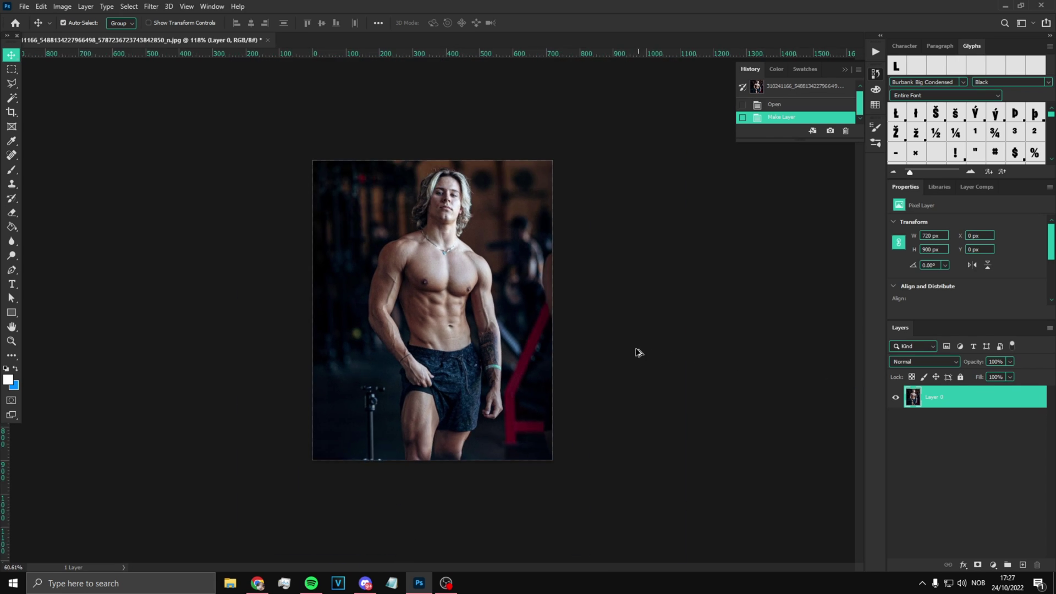
scroll(444, 345, up, 4)
scroll(421, 229, down, 3)
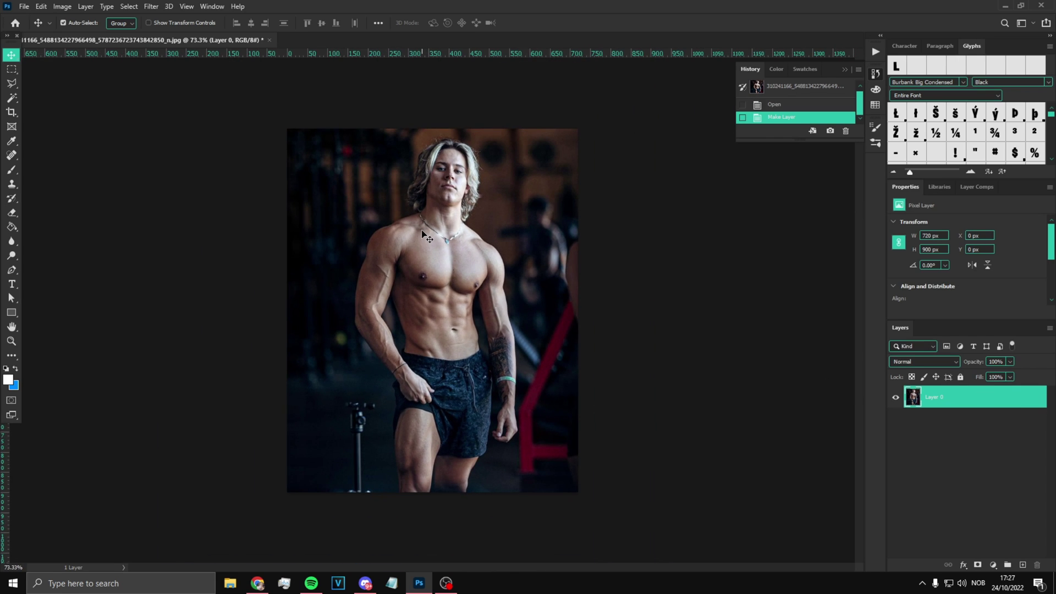
scroll(438, 252, up, 2)
Step: Switch to the Magic Wand and use Select Subject to select the man
key(w)
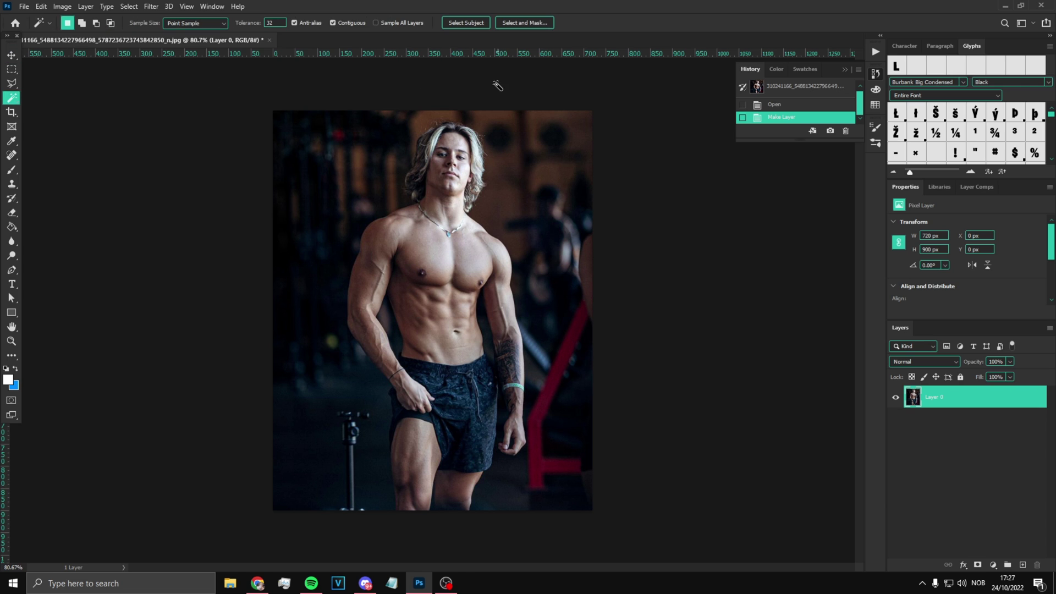
scroll(438, 230, up, 8)
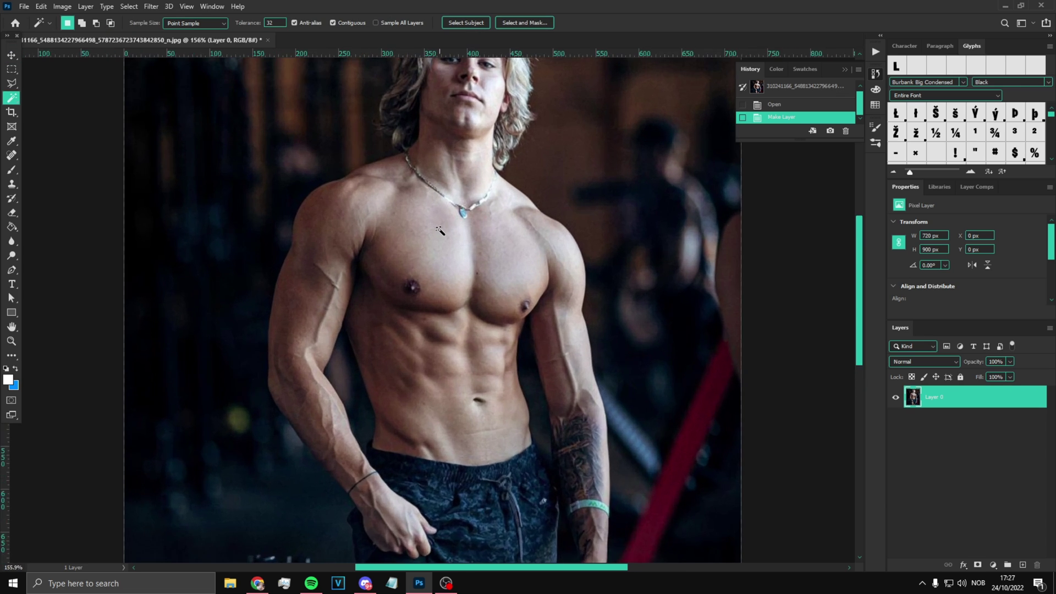
scroll(439, 231, down, 6)
scroll(519, 318, up, 4)
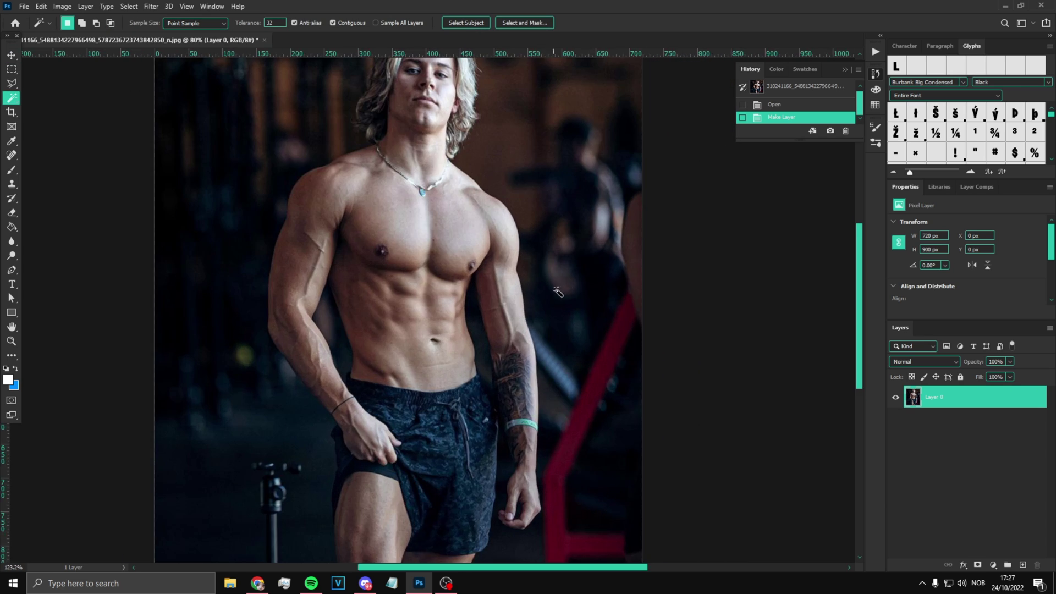
scroll(532, 249, down, 2)
scroll(543, 218, down, 1)
scroll(550, 213, up, 1)
scroll(566, 211, down, 2)
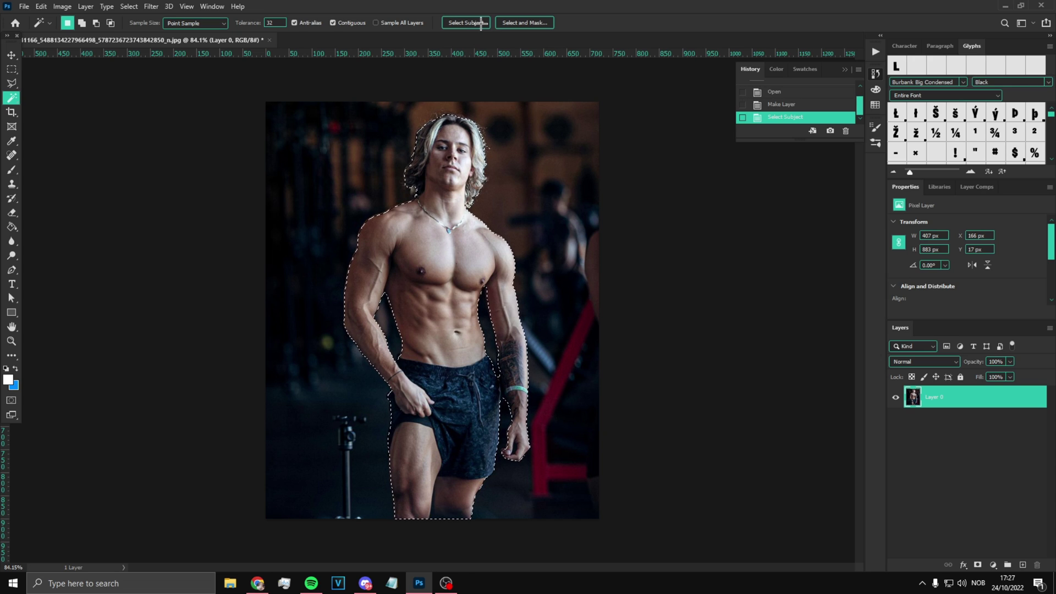
Step: Copy the man onto his own layer and give Layer 0 a 5.0 px Gaussian Blur
key(ctrl+j)
click(934, 419)
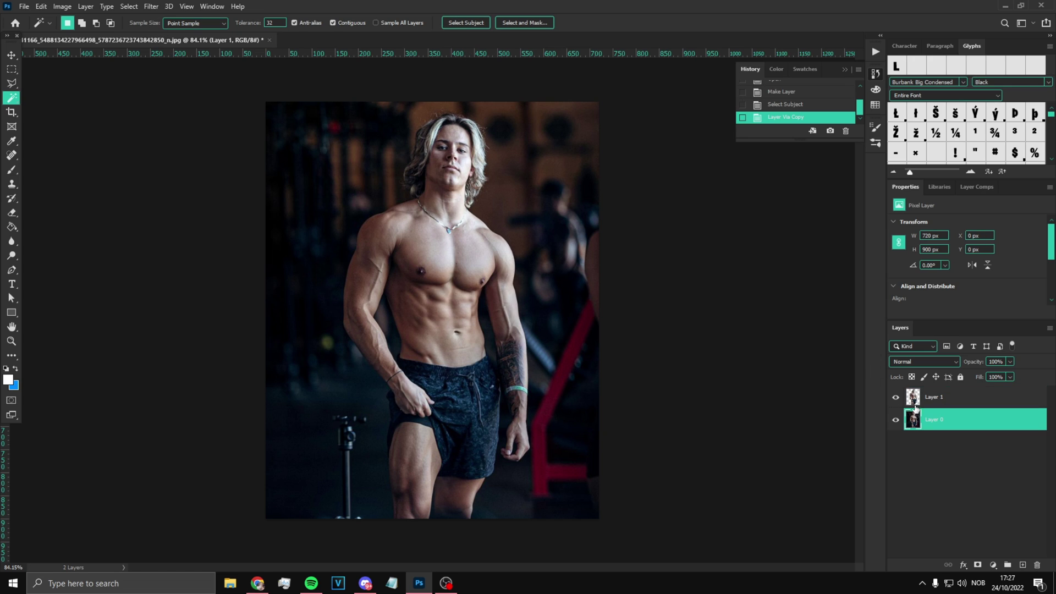
click(149, 7)
mouse_move(165, 147)
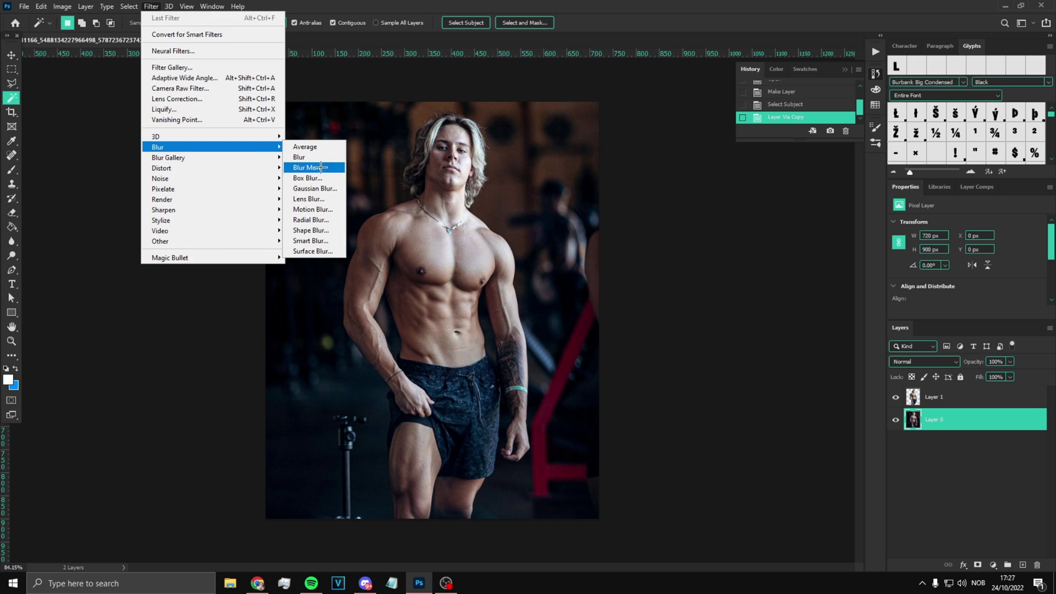
click(309, 189)
mouse_move(852, 401)
mouse_down()
mouse_move(900, 401)
mouse_move(872, 401)
mouse_up()
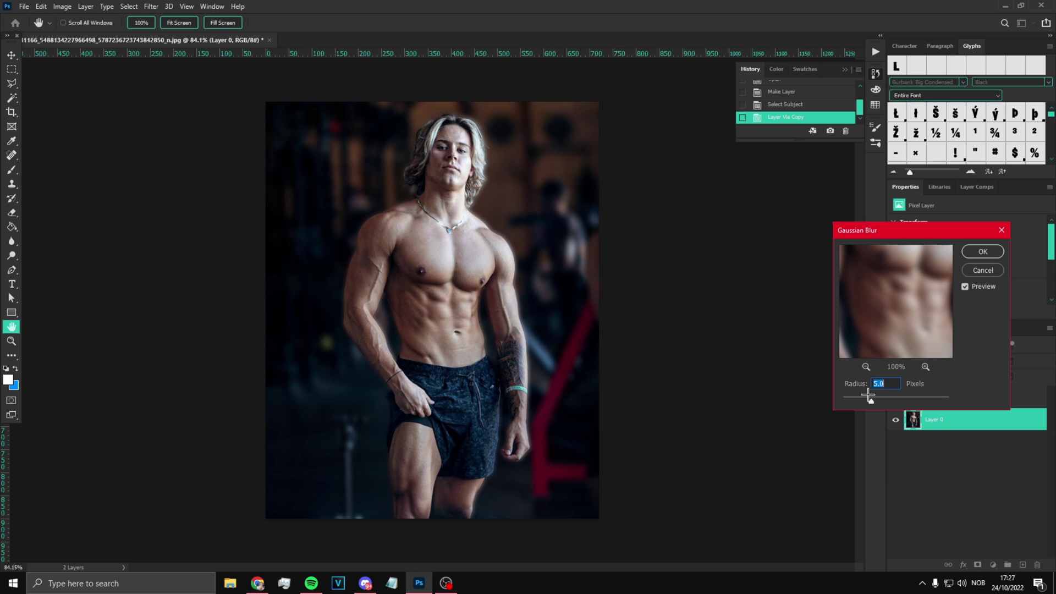
click(983, 251)
Step: Check the cutout against the blurred background, then merge both into Layer 1
key(w)
key(ctrl+plus)
click(895, 420)
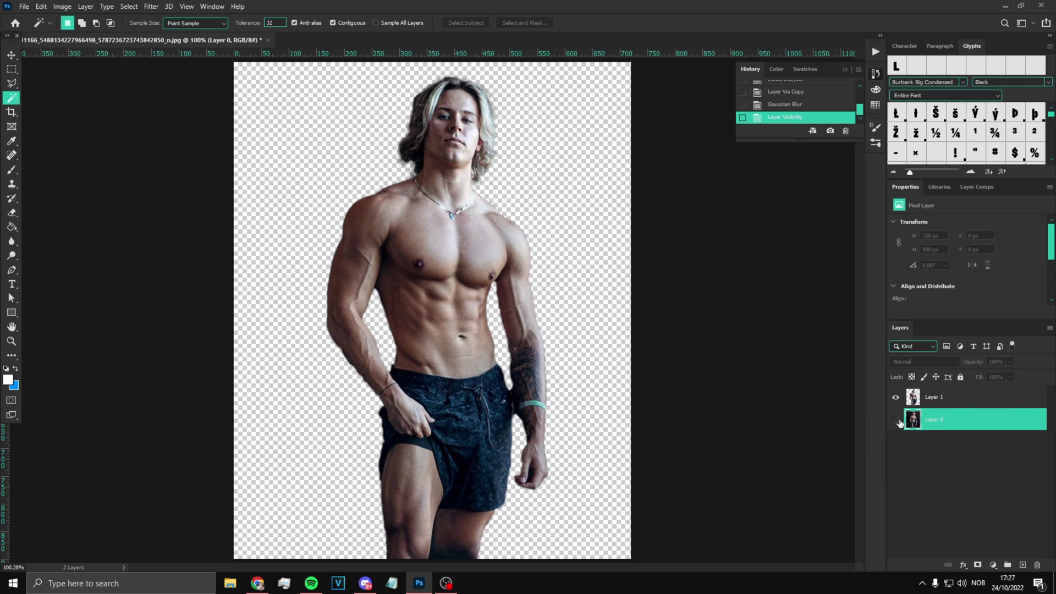
click(895, 420)
shift+click(957, 403)
key(ctrl+e)
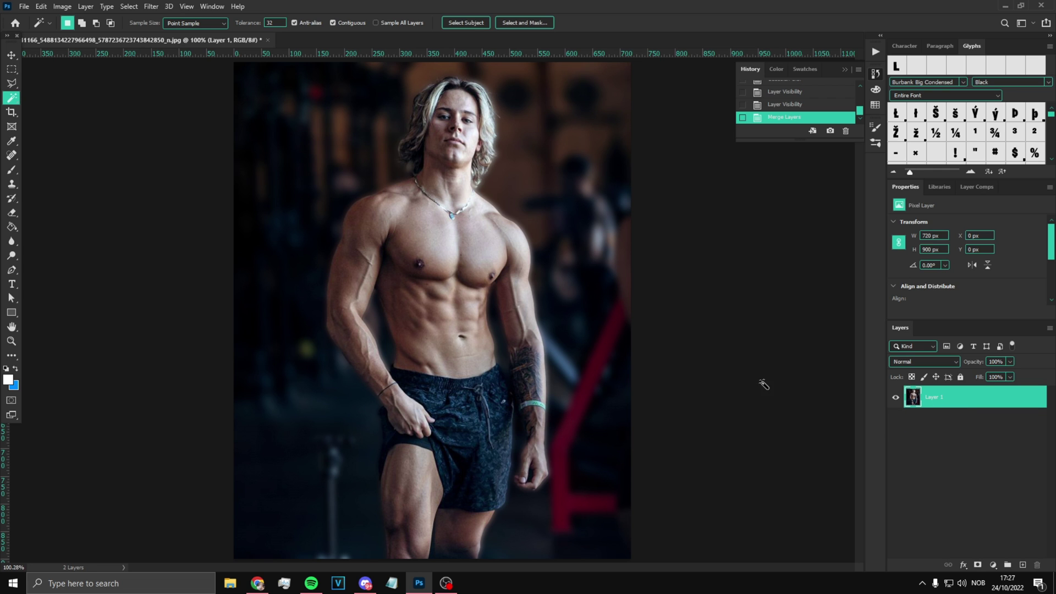
scroll(472, 349, down, 2)
scroll(471, 349, up, 3)
scroll(472, 349, down, 1)
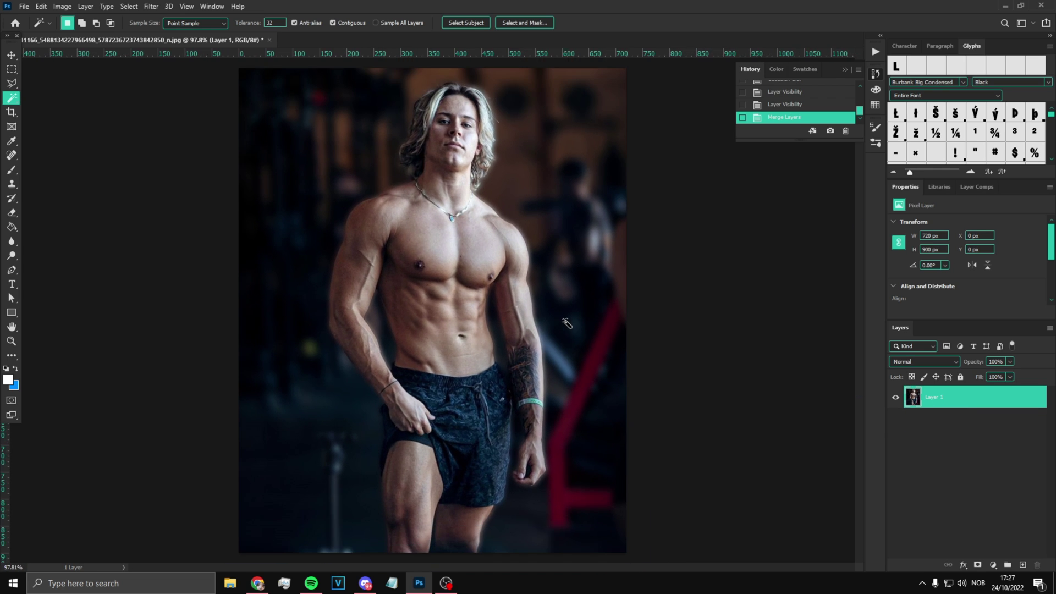
scroll(438, 351, up, 2)
scroll(299, 260, down, 3)
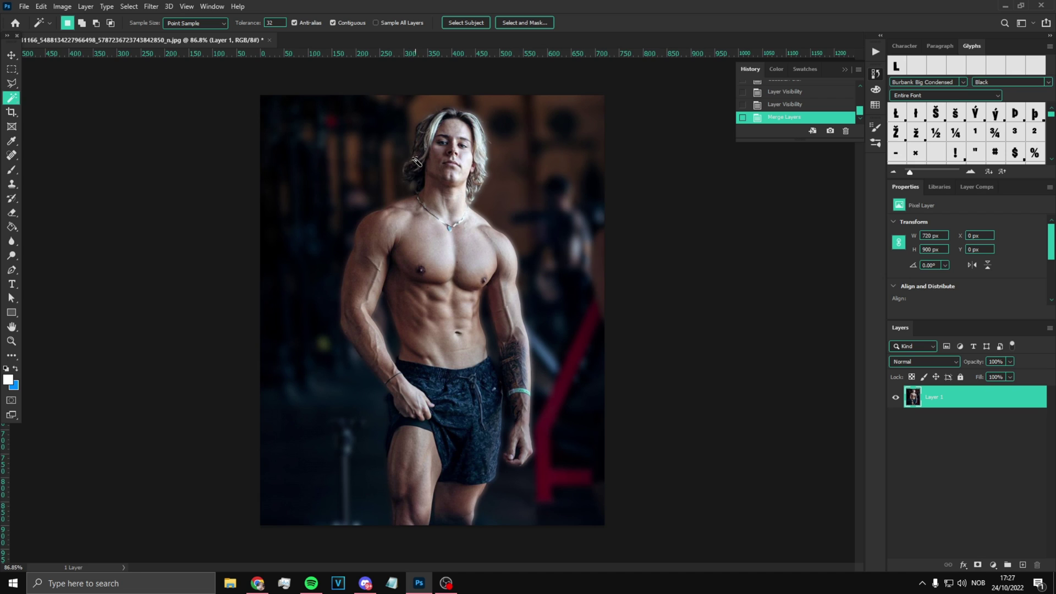
scroll(416, 165, up, 2)
scroll(411, 180, down, 1)
scroll(414, 180, up, 1)
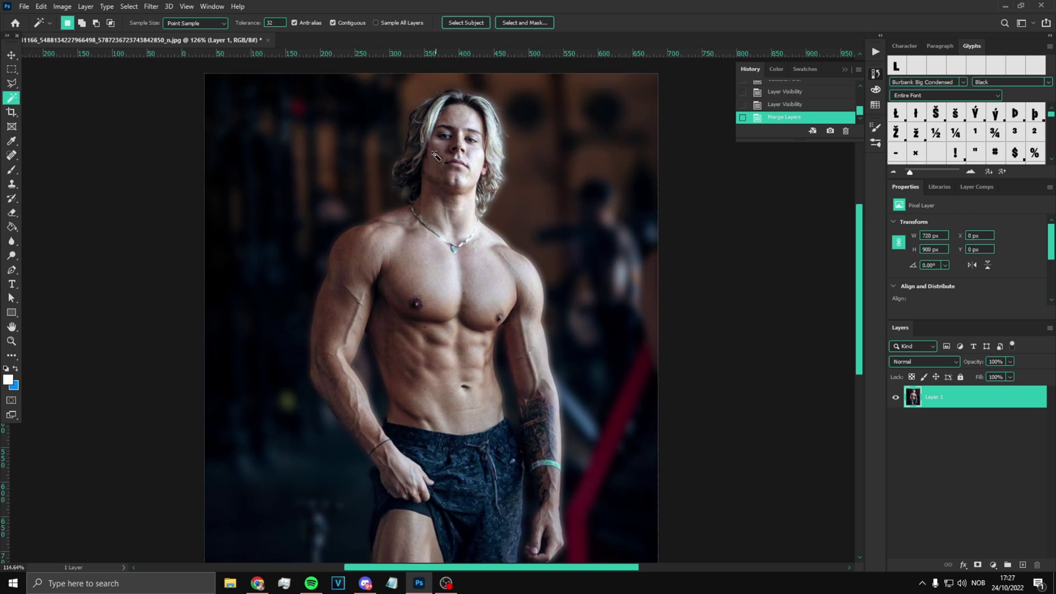
scroll(415, 180, down, 1)
scroll(333, 189, up, 2)
scroll(333, 189, down, 1)
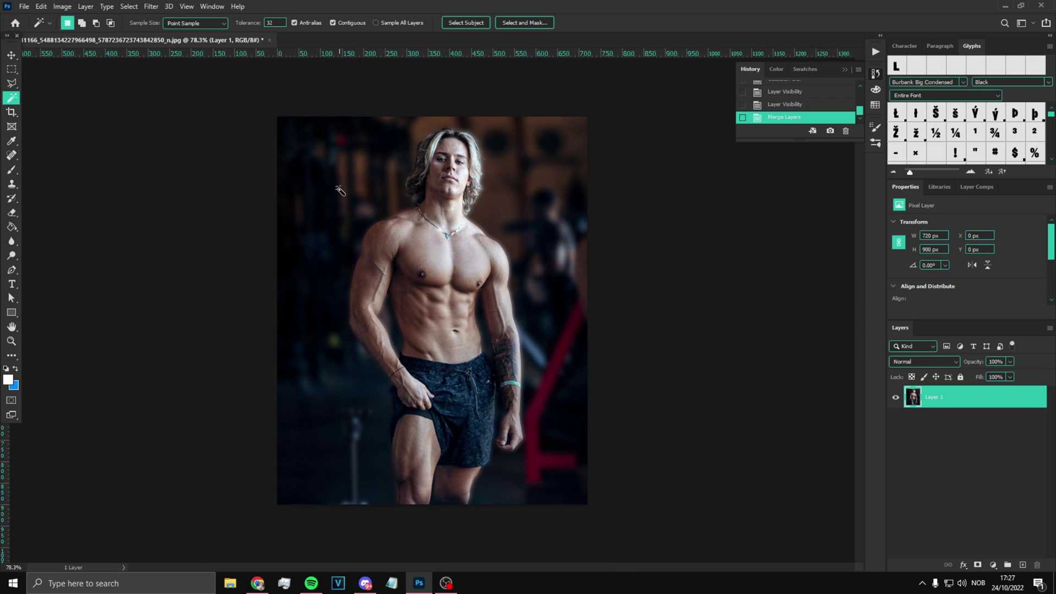
scroll(418, 250, down, 2)
scroll(396, 253, up, 2)
scroll(396, 253, down, 1)
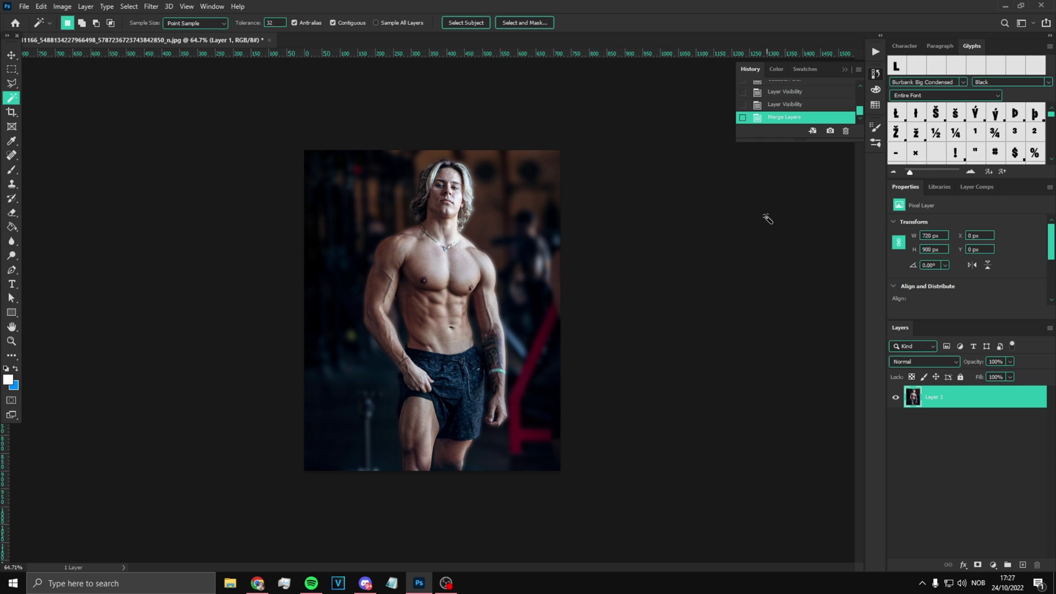
Step: Duplicate the merged photo layer and apply a 10.0 px High Pass filter
key(super)
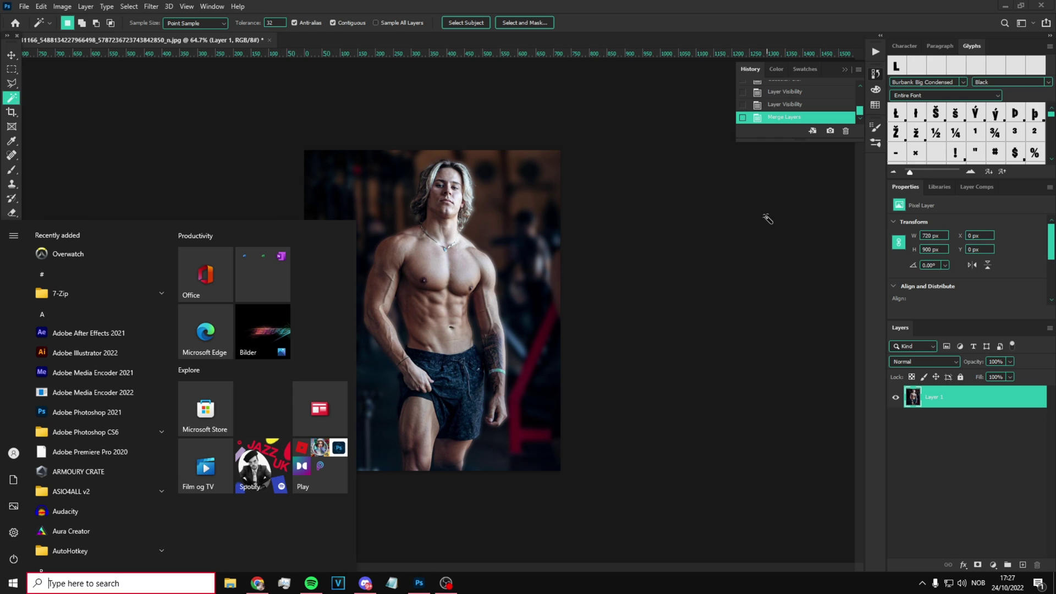
key(Escape)
key(ctrl+j)
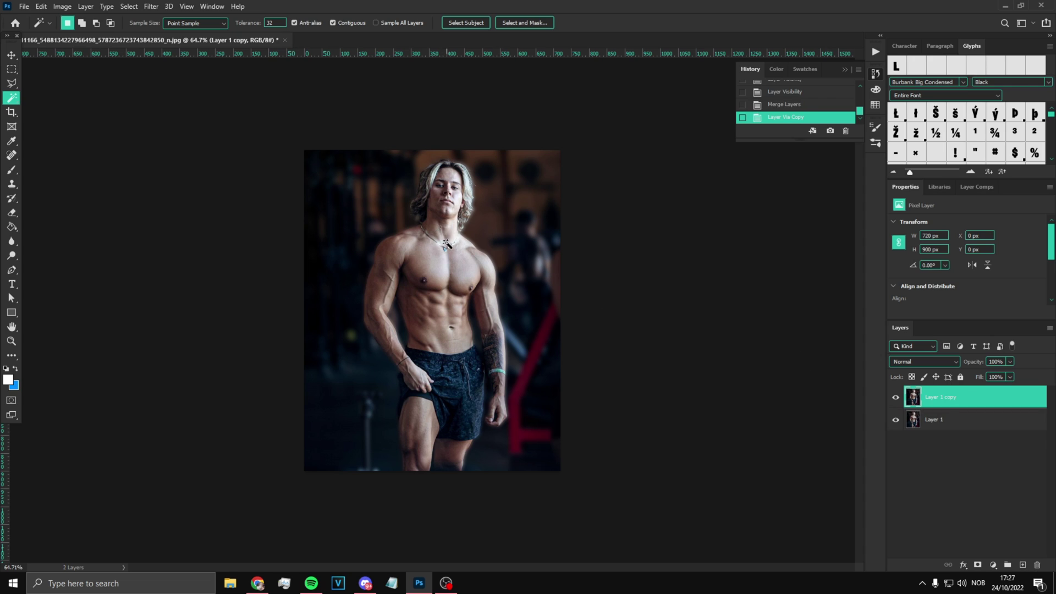
click(152, 6)
mouse_move(210, 240)
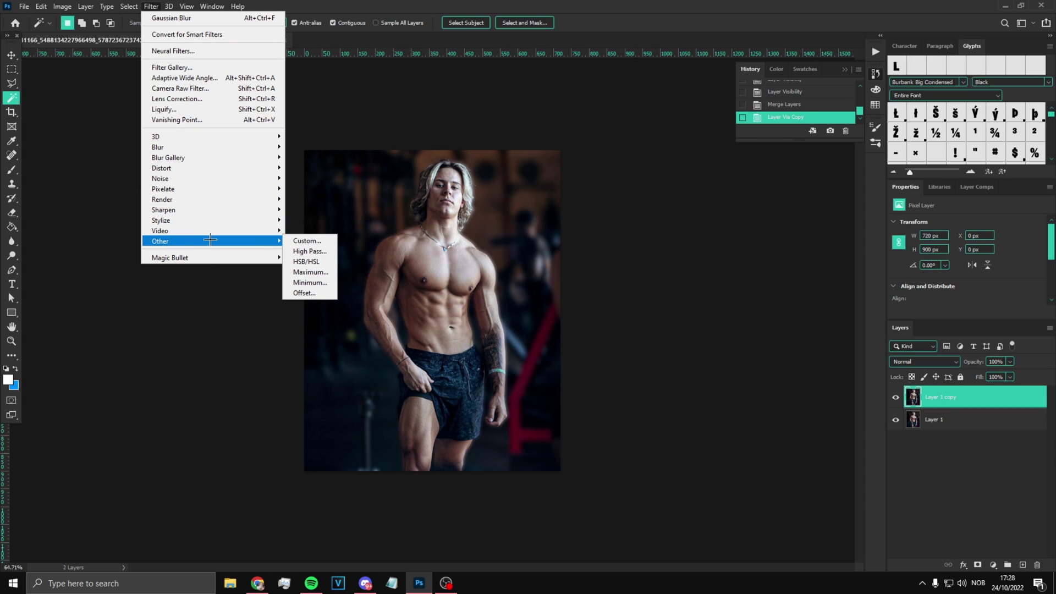
click(309, 251)
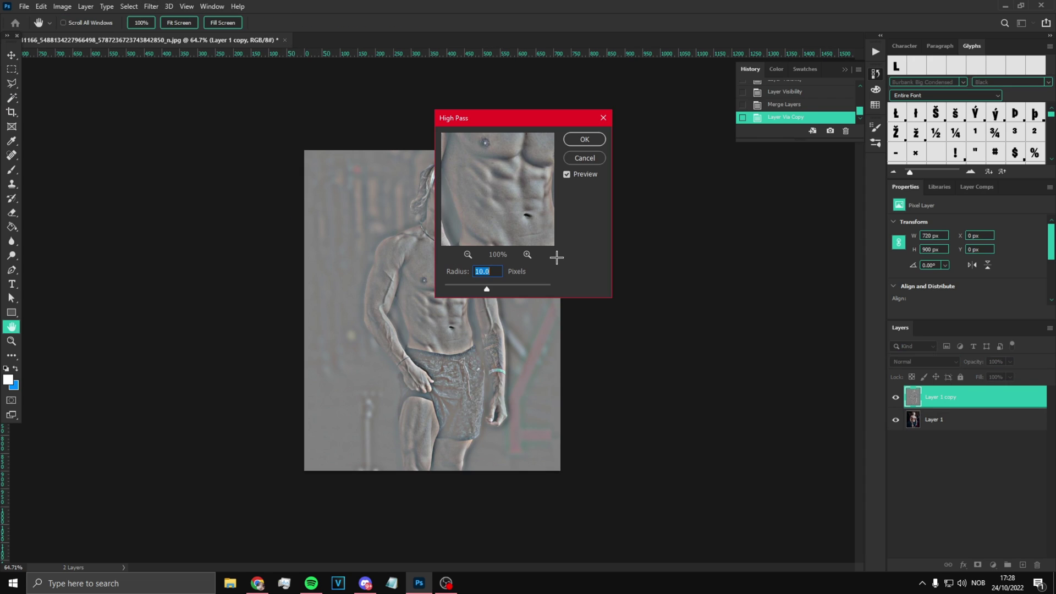
key(Return)
Step: Blend the high-pass layer as Overlay, compare it on and off, and merge it down
click(906, 362)
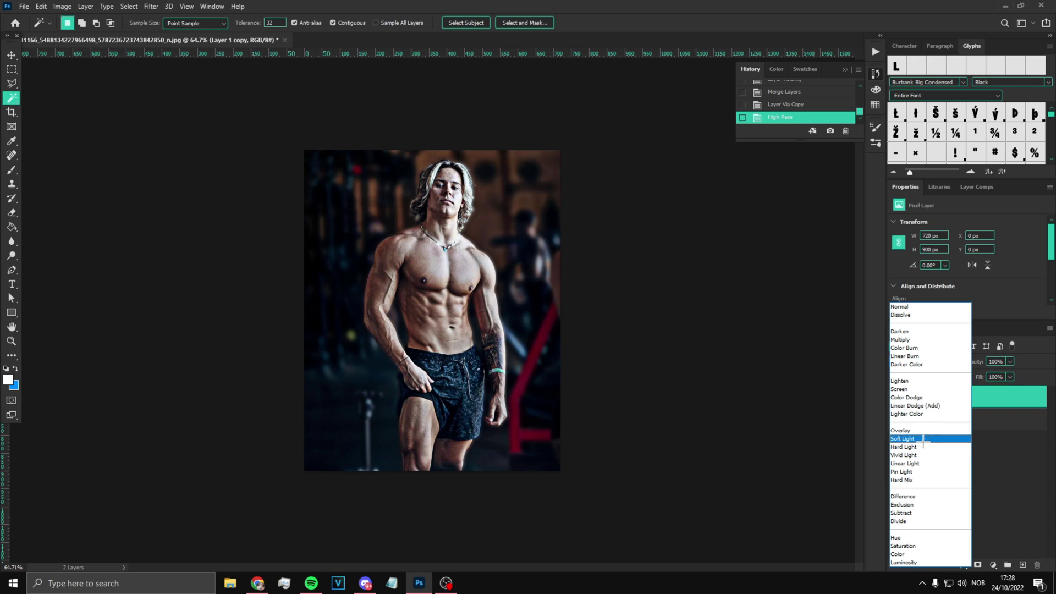
click(924, 431)
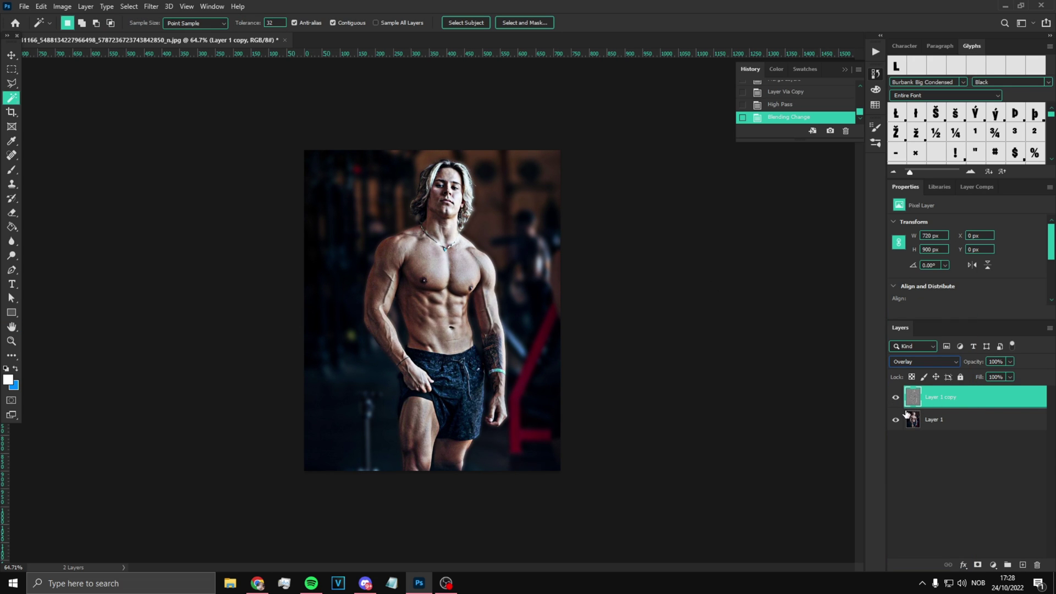
click(893, 397)
click(890, 399)
key(ctrl+e)
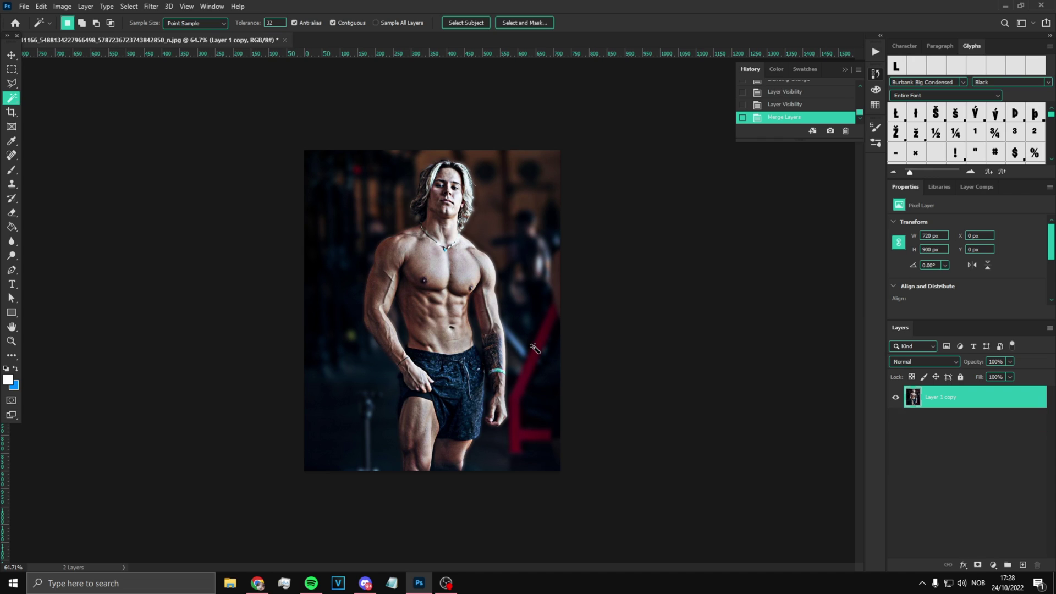
scroll(435, 265, up, 4)
scroll(435, 265, down, 3)
scroll(434, 265, up, 5)
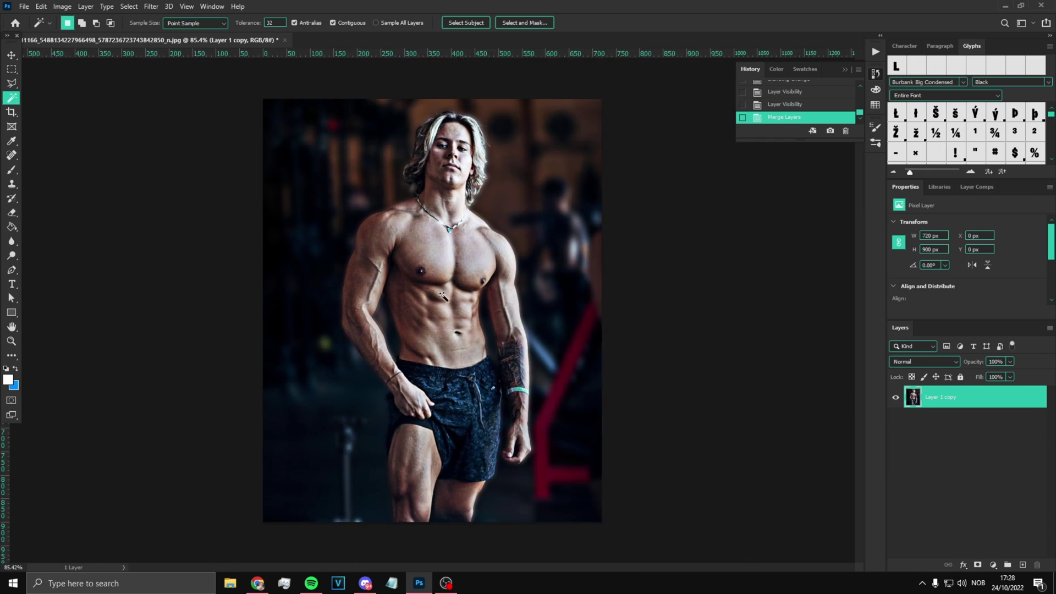
scroll(278, 265, down, 4)
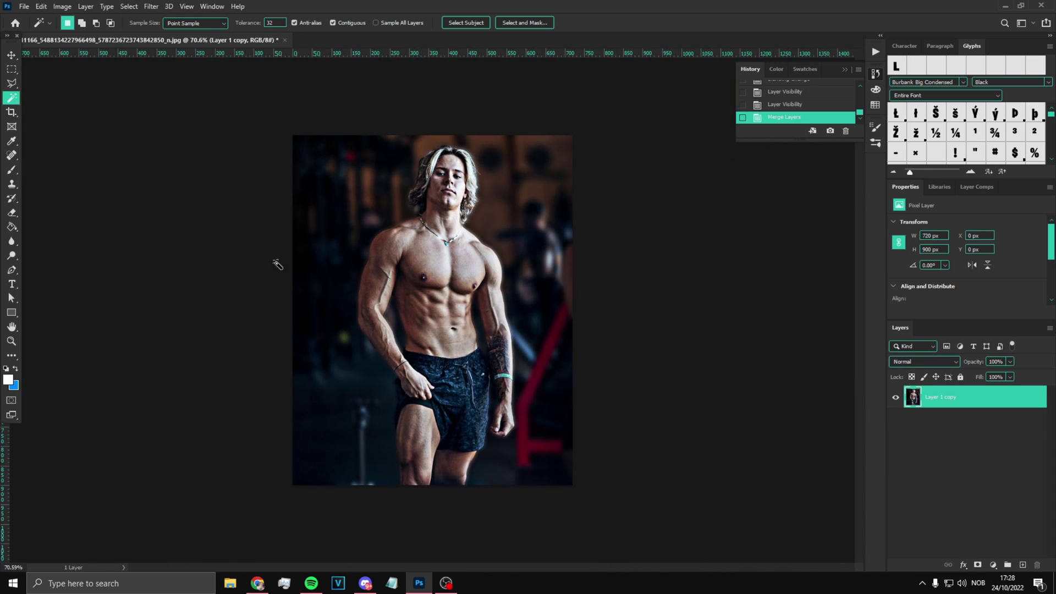
scroll(432, 310, up, 2)
scroll(427, 299, down, 2)
Step: Open the Filter menu and close it unused, then briefly switch to Discord and back
click(169, 6)
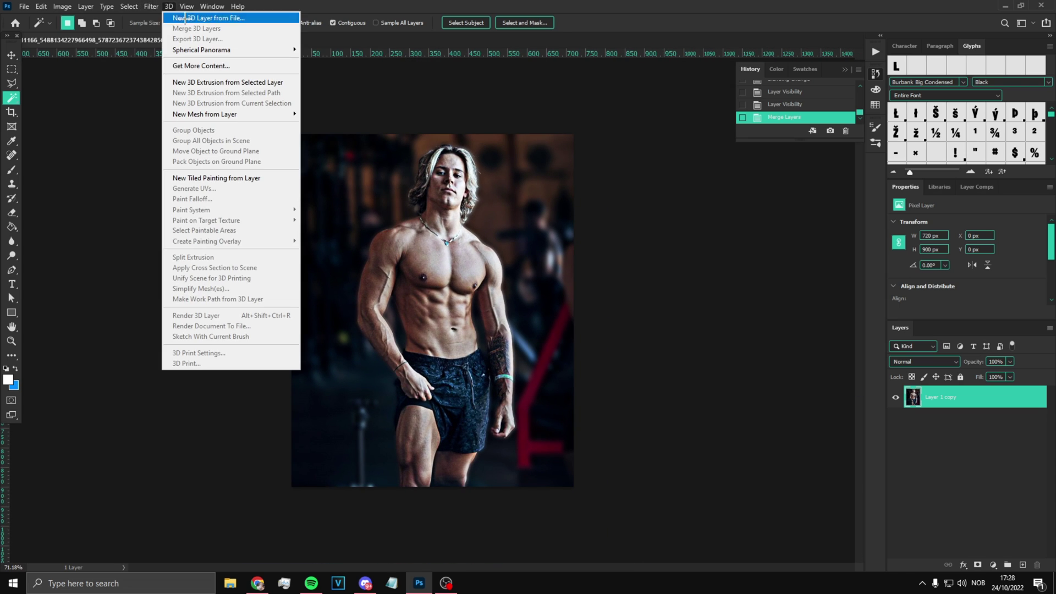
mouse_move(151, 6)
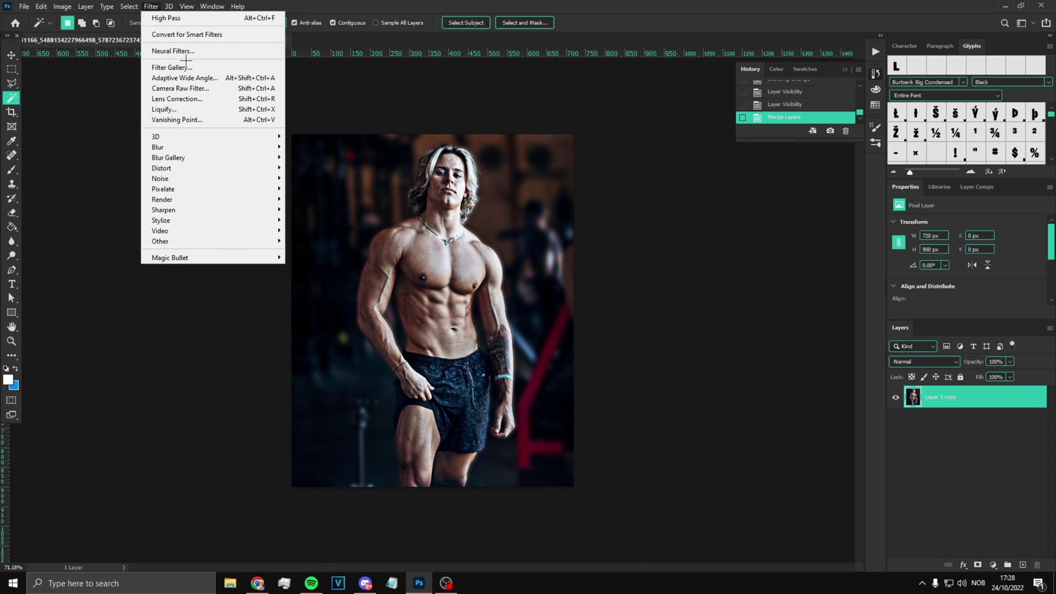
click(928, 411)
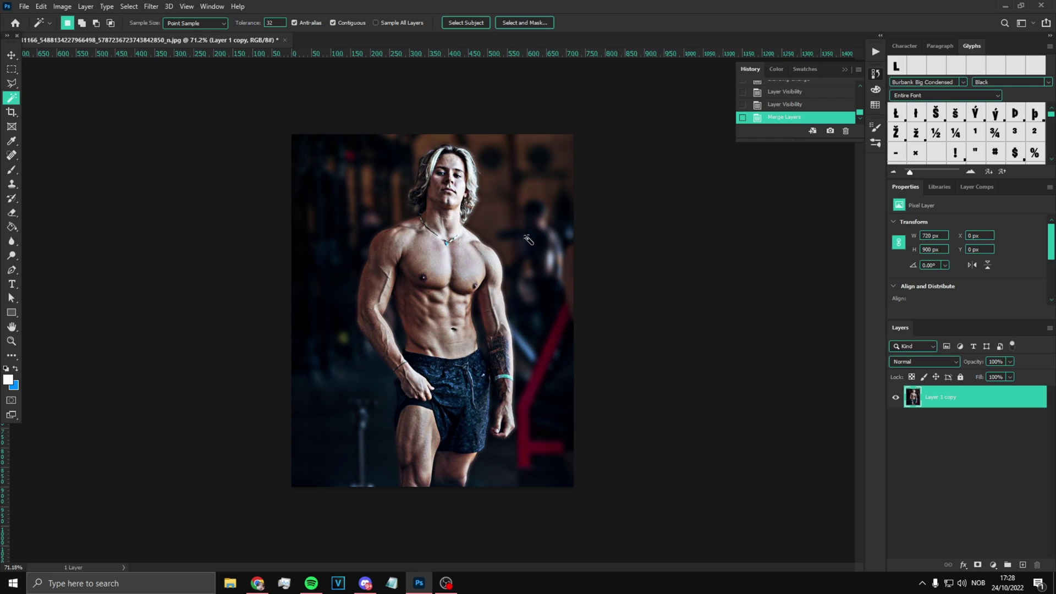
click(365, 583)
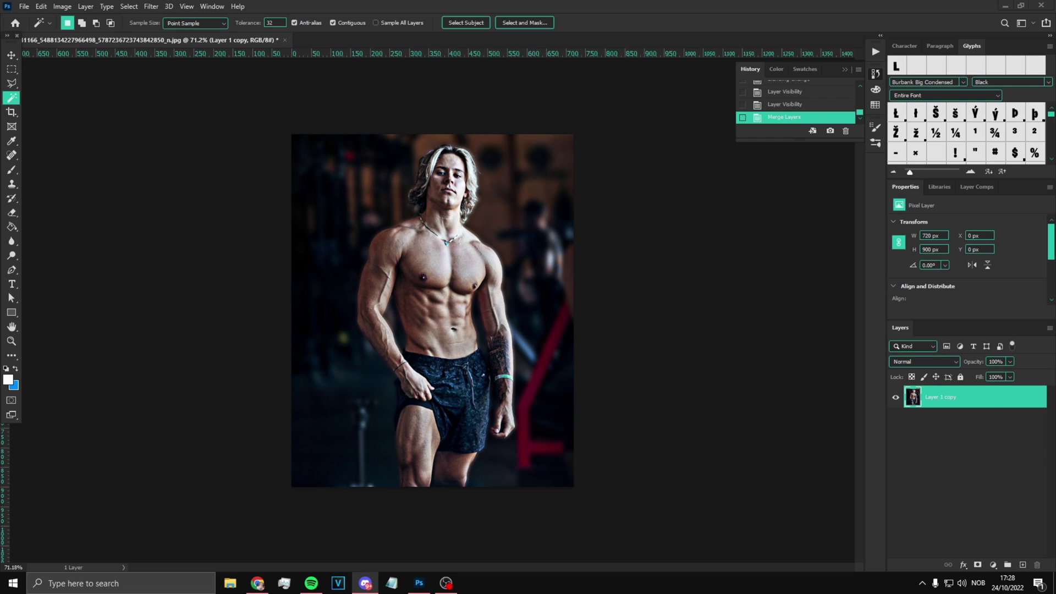
key(alt+Tab)
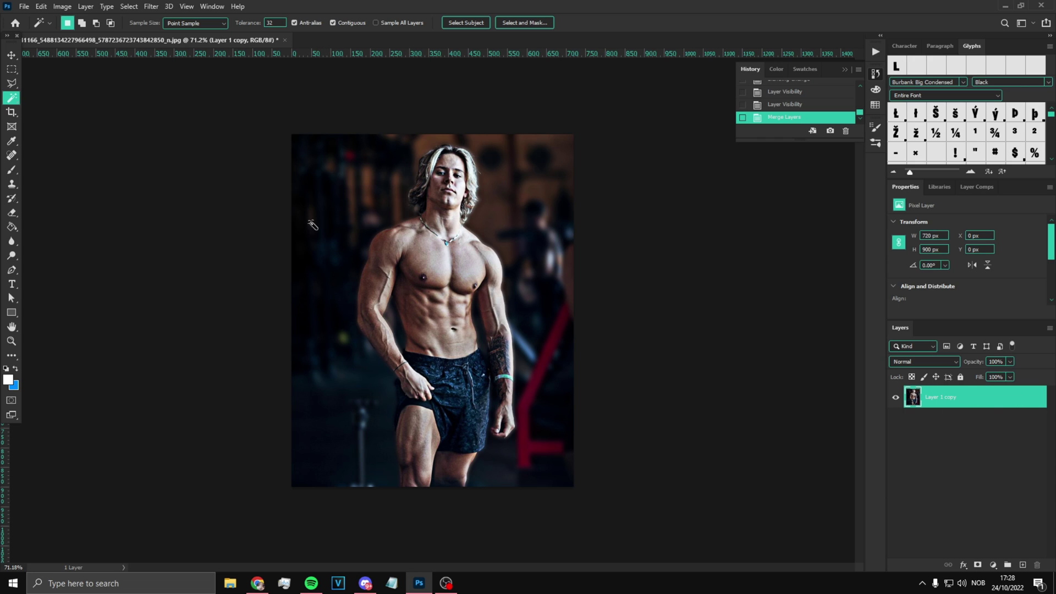
Step: Open Filter > Camera Raw Filter on the merged photo layer
click(152, 6)
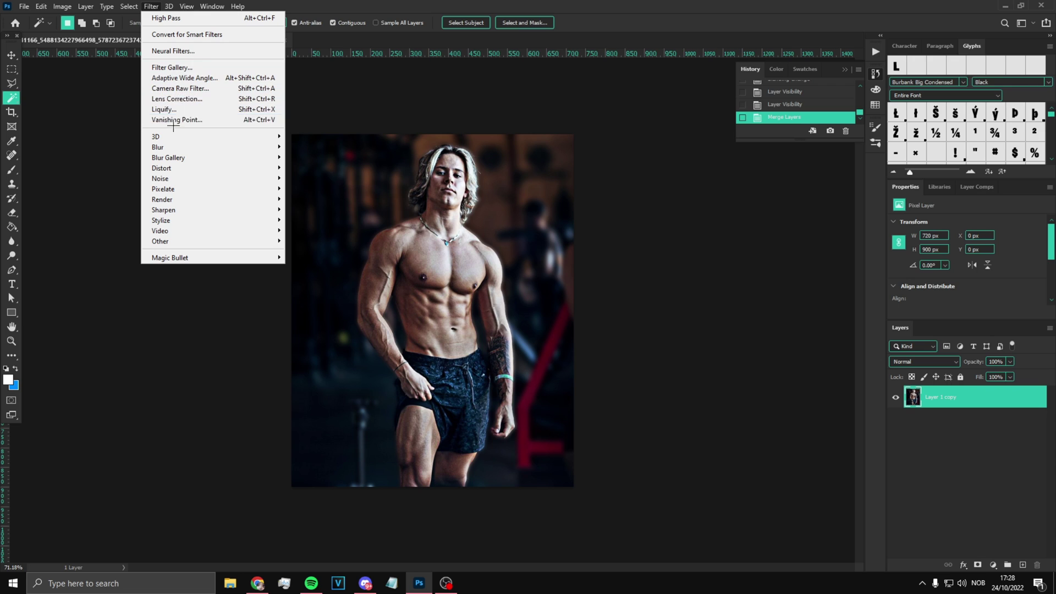
click(183, 88)
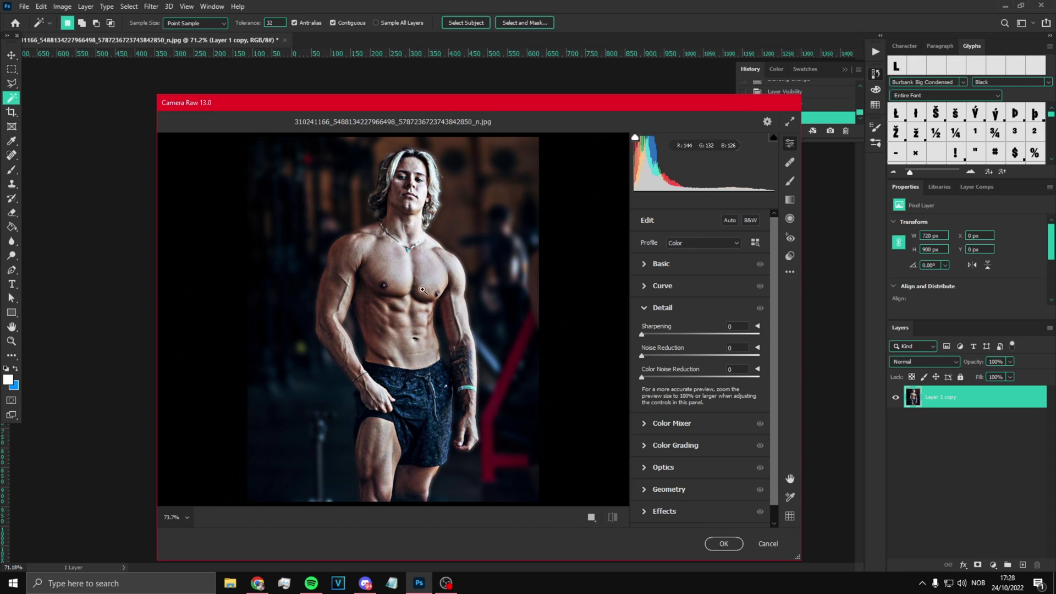
scroll(581, 274, up, 2)
Step: In Basic, set Exposure -0.90, Blacks +69, Texture +100, Clarity +7 and Dehaze +11
click(682, 264)
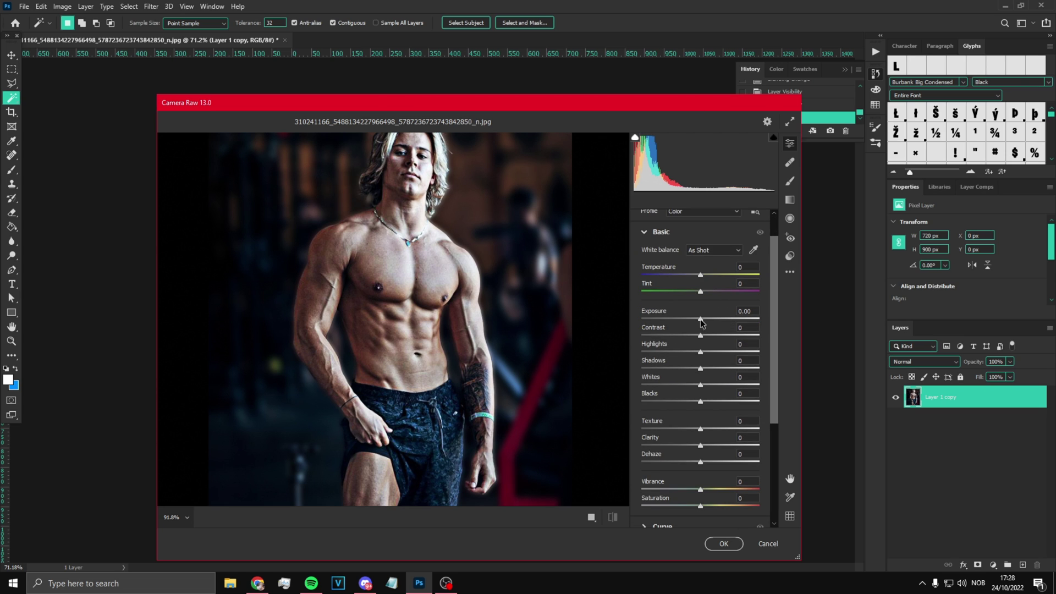
drag(701, 322, 749, 396)
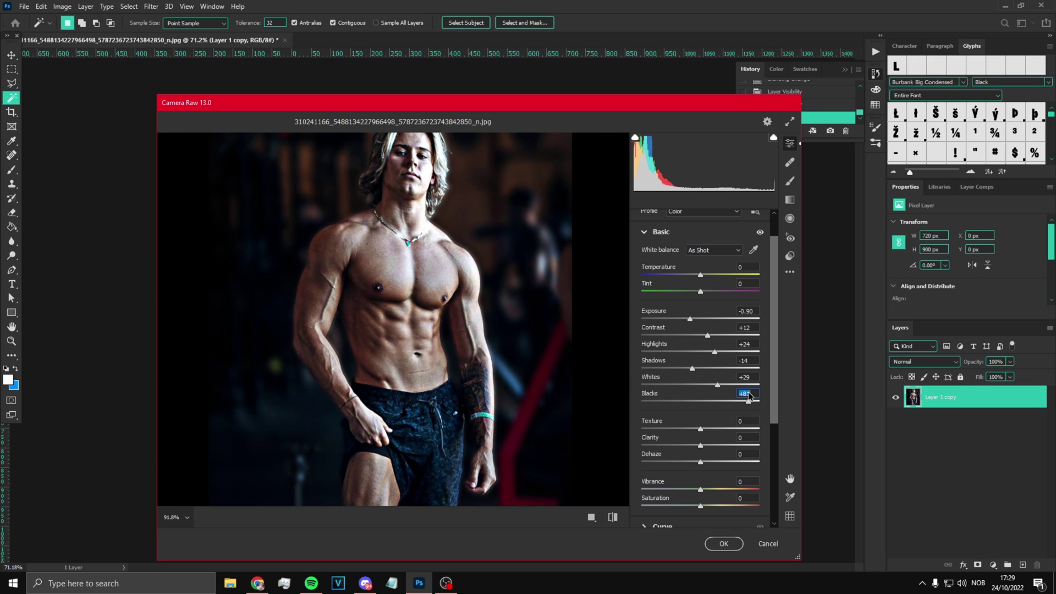
drag(700, 428, 778, 419)
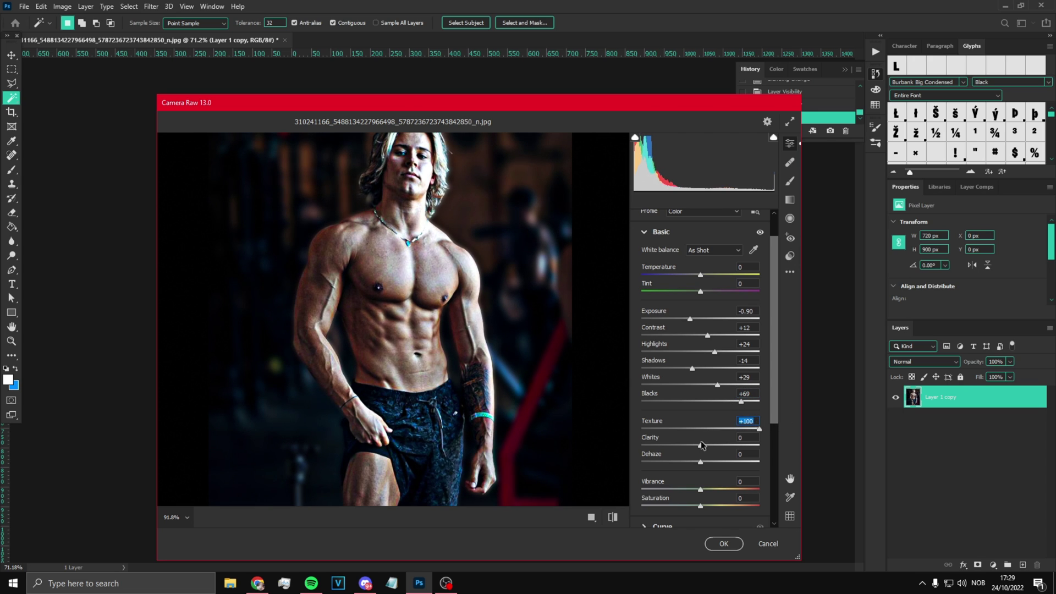
drag(702, 444, 700, 488)
Step: Set curve Highlights +54, Lights +11, Darks -5, Shadows +10, leaving Detail sharpening at 0
scroll(672, 471, down, 2)
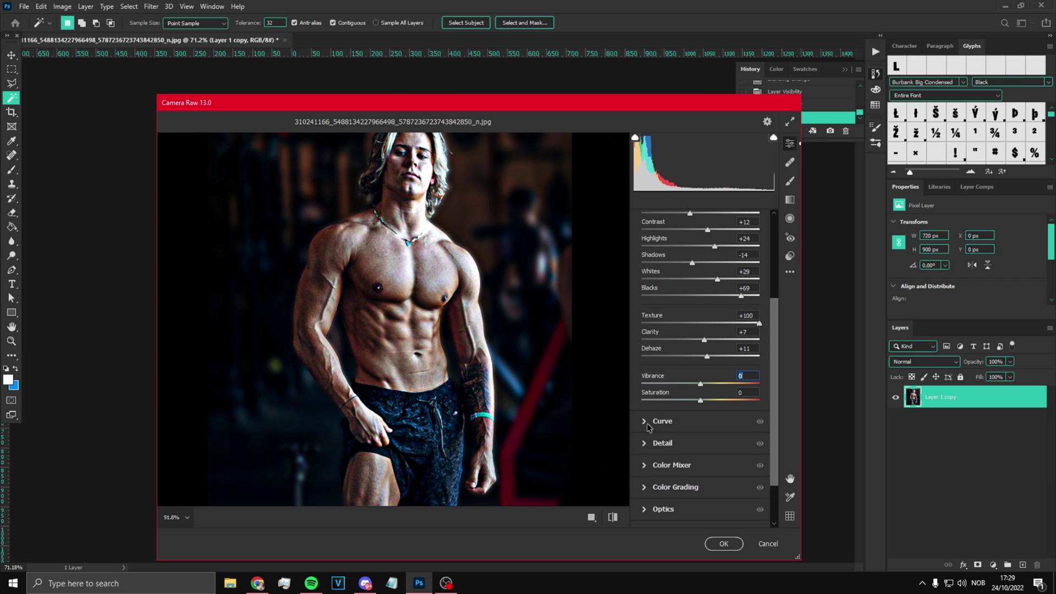
click(648, 424)
drag(696, 439, 705, 486)
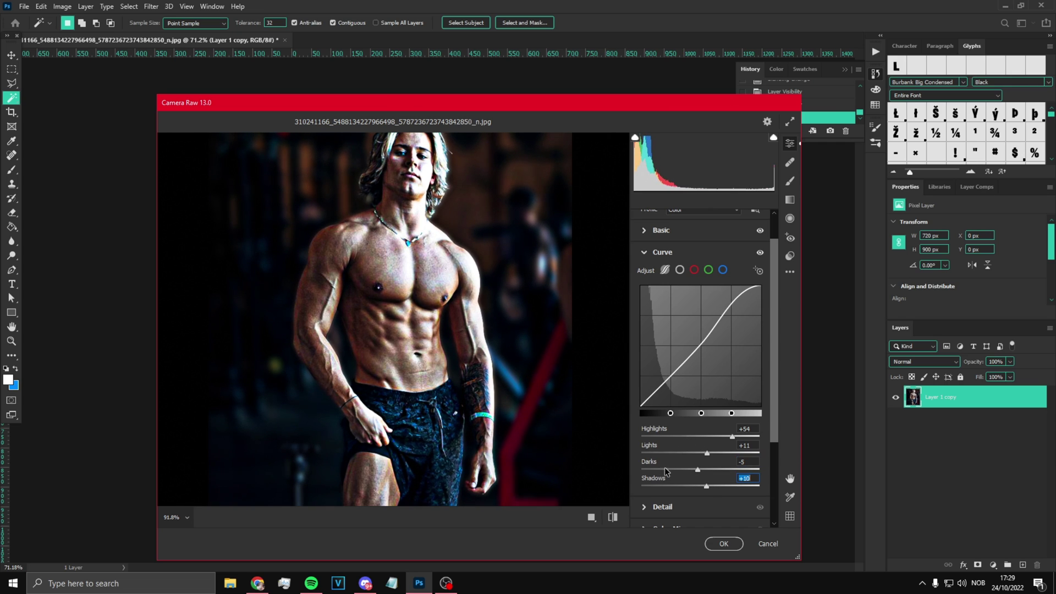
click(662, 507)
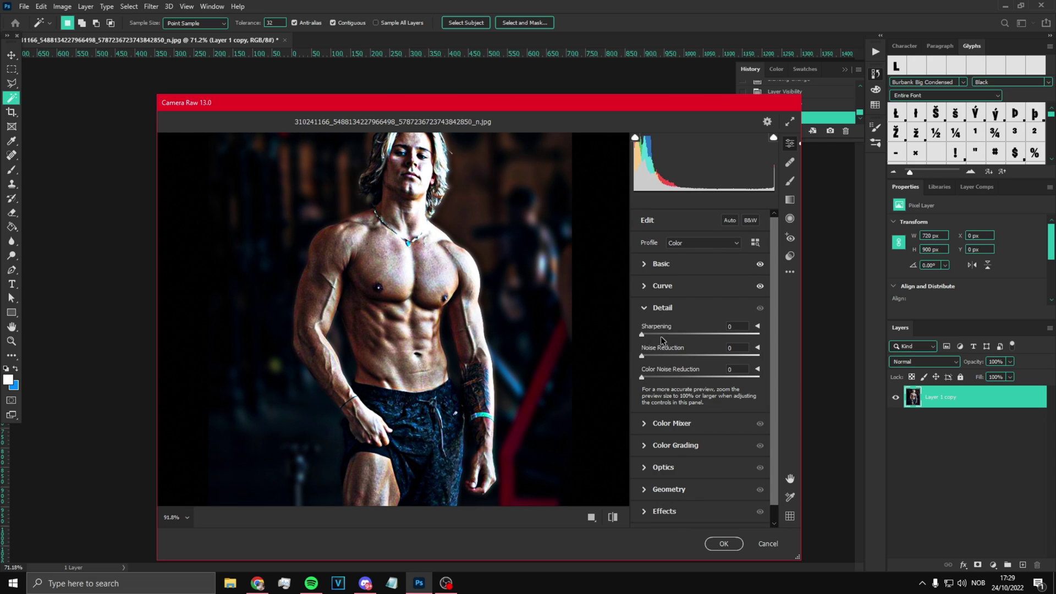
mouse_move(661, 334)
mouse_down()
mouse_move(641, 336)
mouse_move(727, 336)
mouse_move(641, 336)
mouse_up()
Step: Apply the Camera Raw grading and zoom in to inspect the result
click(723, 544)
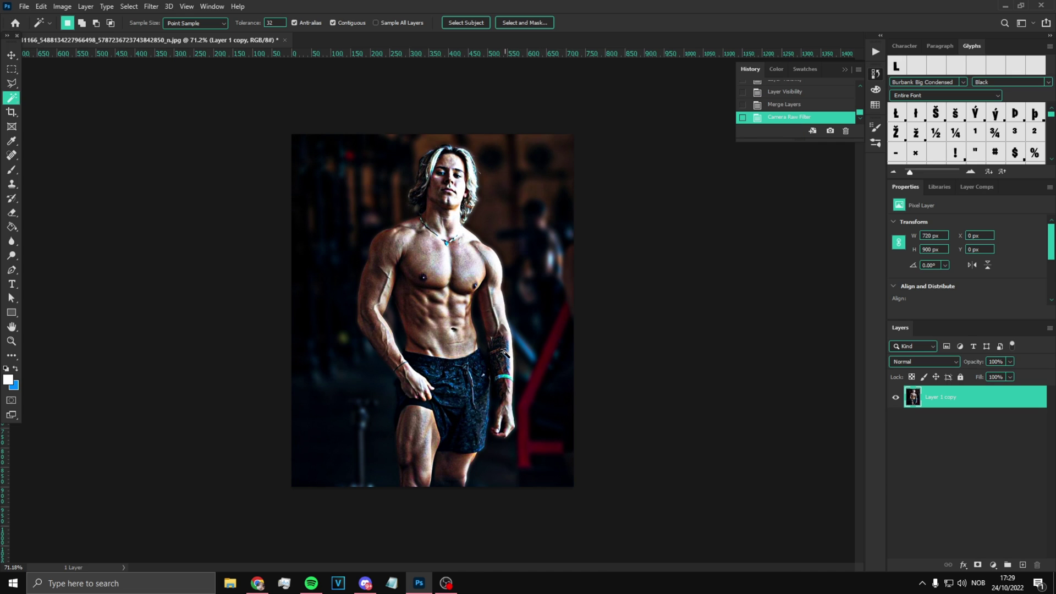
scroll(449, 323, up, 3)
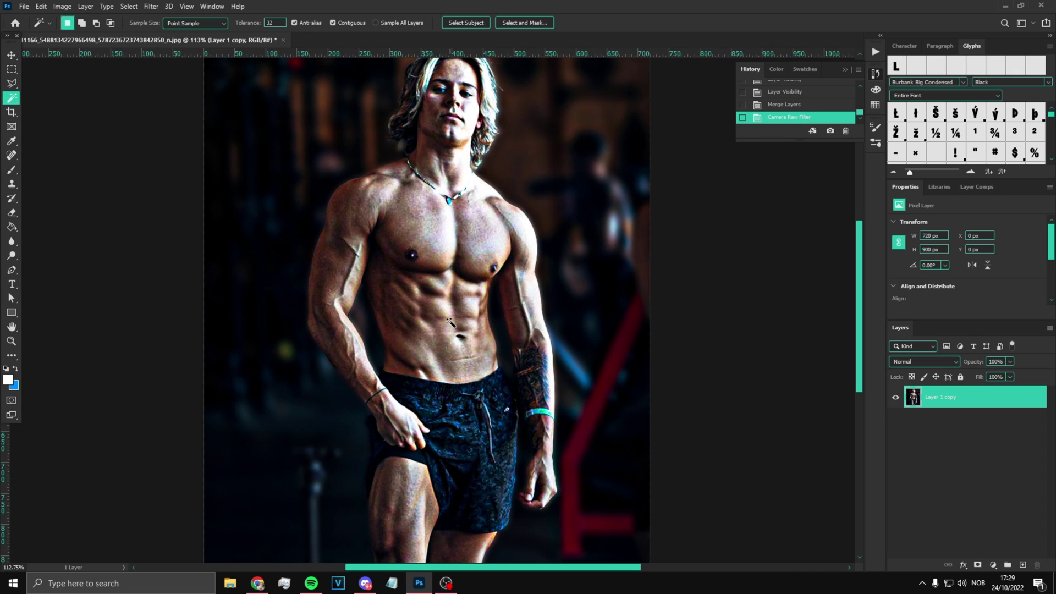
scroll(420, 314, down, 2)
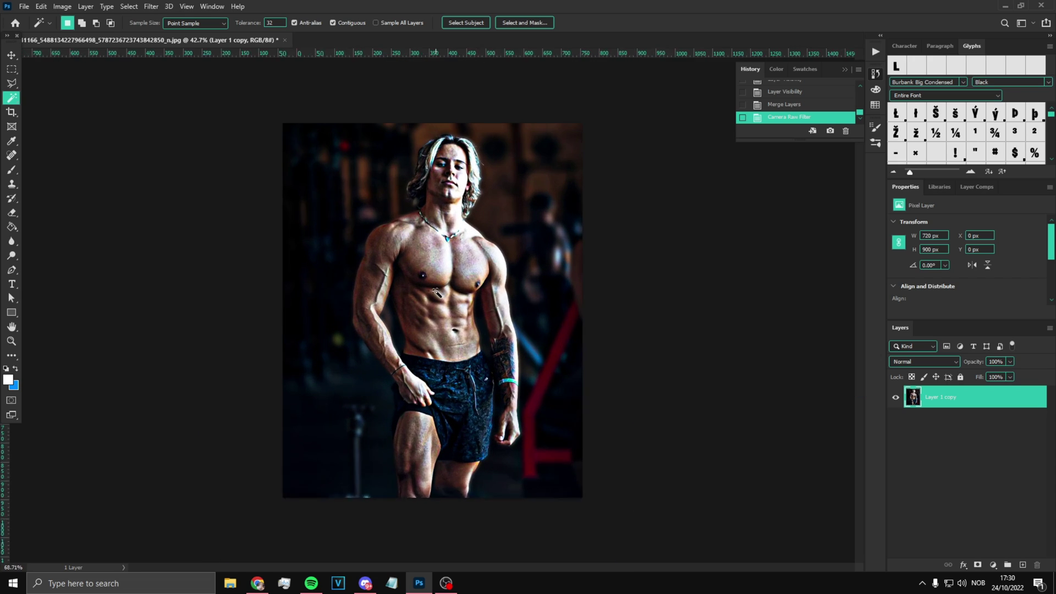
scroll(441, 292, up, 1)
scroll(802, 112, up, 5)
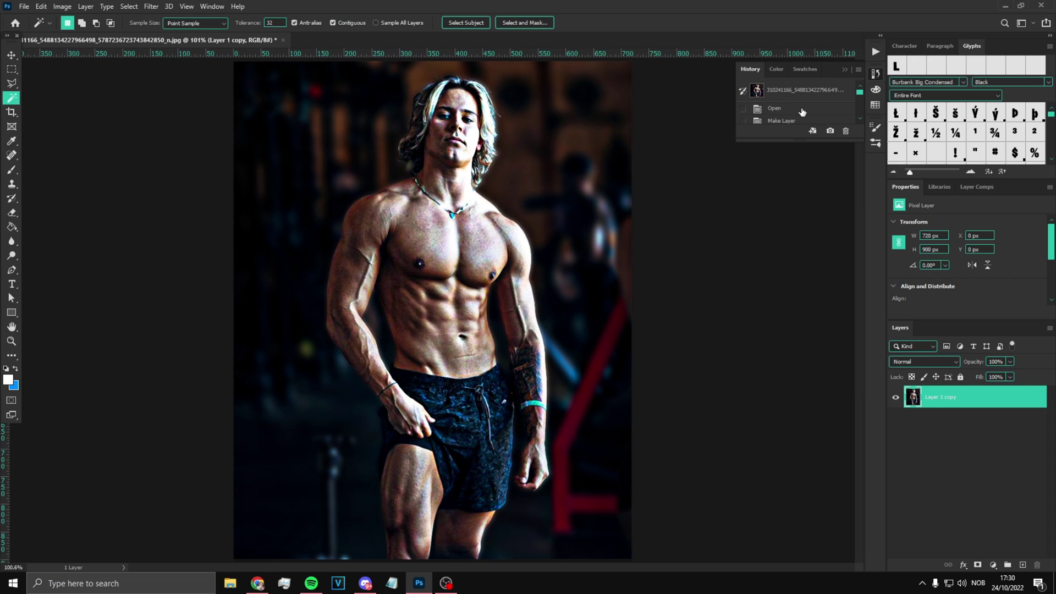
Step: Compare with the original via History, then reopen the Camera Raw Filter
click(797, 109)
scroll(796, 110, down, 5)
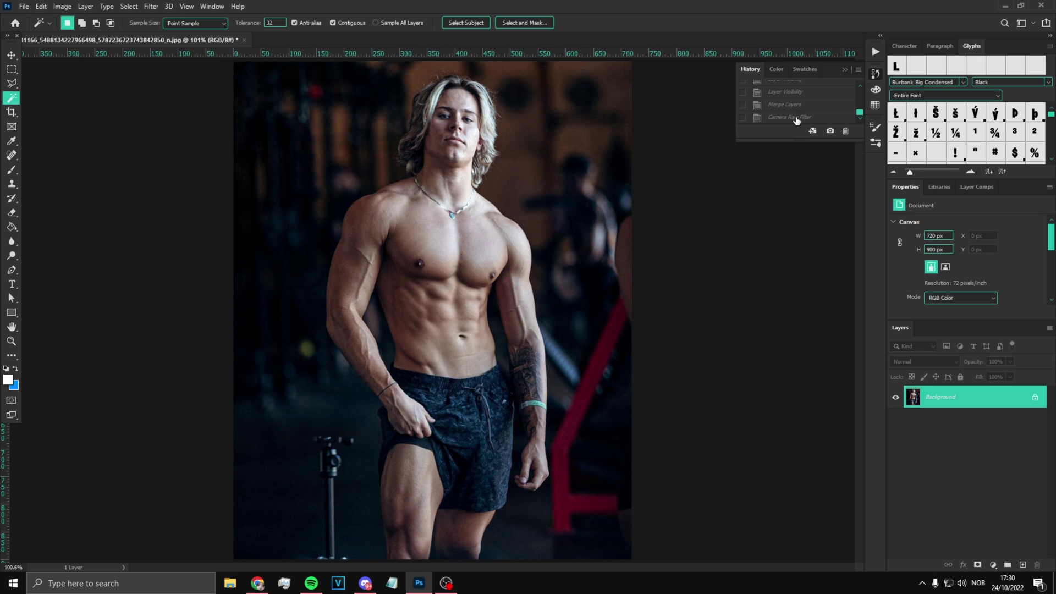
click(796, 117)
scroll(577, 209, down, 2)
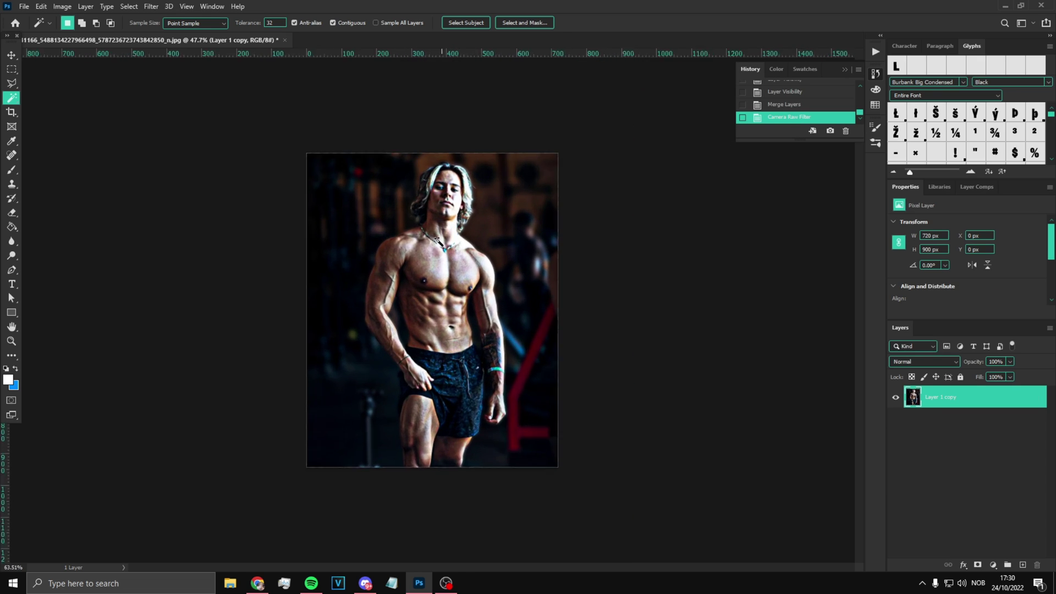
scroll(449, 220, up, 2)
scroll(449, 220, up, 2)
scroll(449, 220, down, 2)
scroll(449, 220, up, 3)
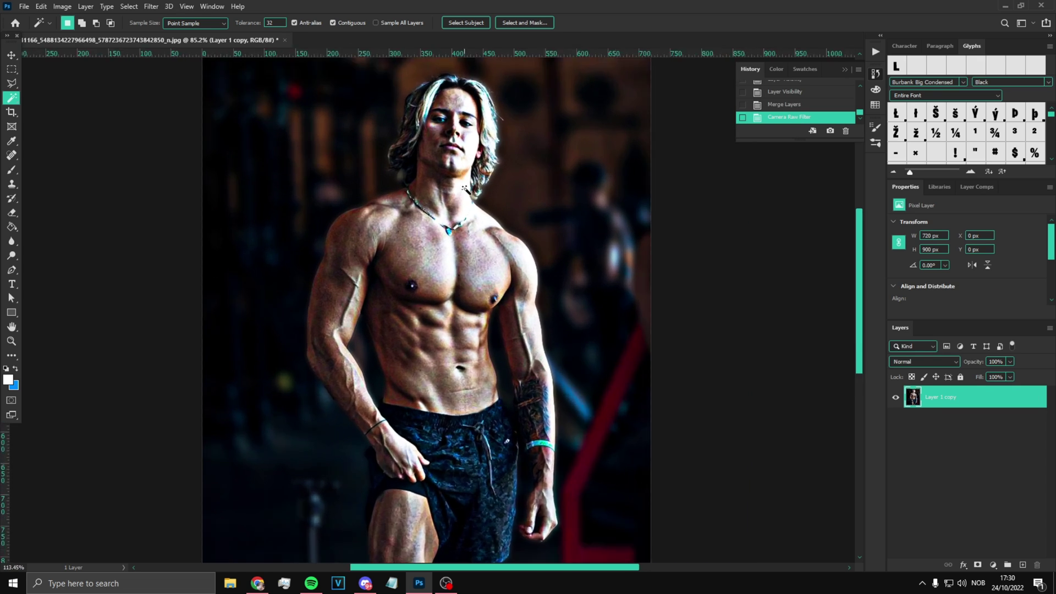
scroll(451, 252, down, 3)
scroll(369, 259, up, 2)
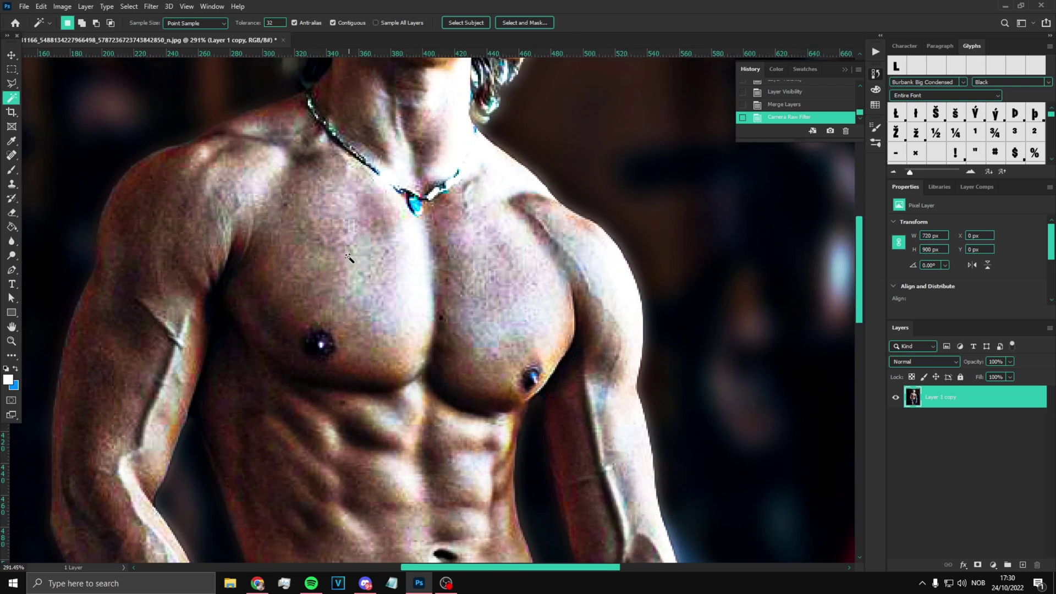
scroll(374, 257, down, 1)
click(151, 6)
click(208, 88)
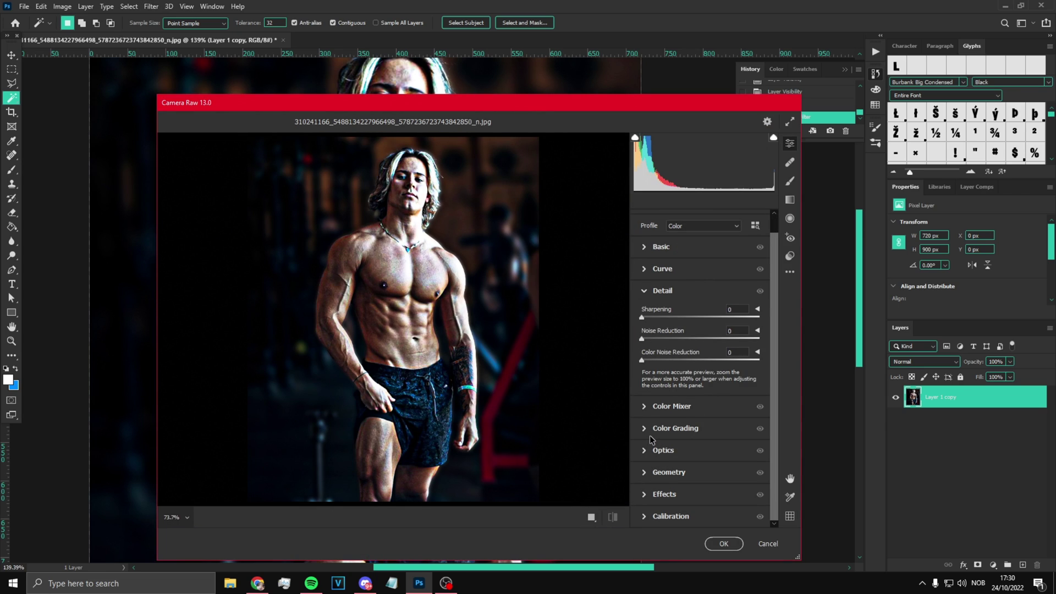
Step: In Detail, set Noise Reduction 44 and Color Noise Reduction 100, then apply the filter
click(651, 430)
click(650, 250)
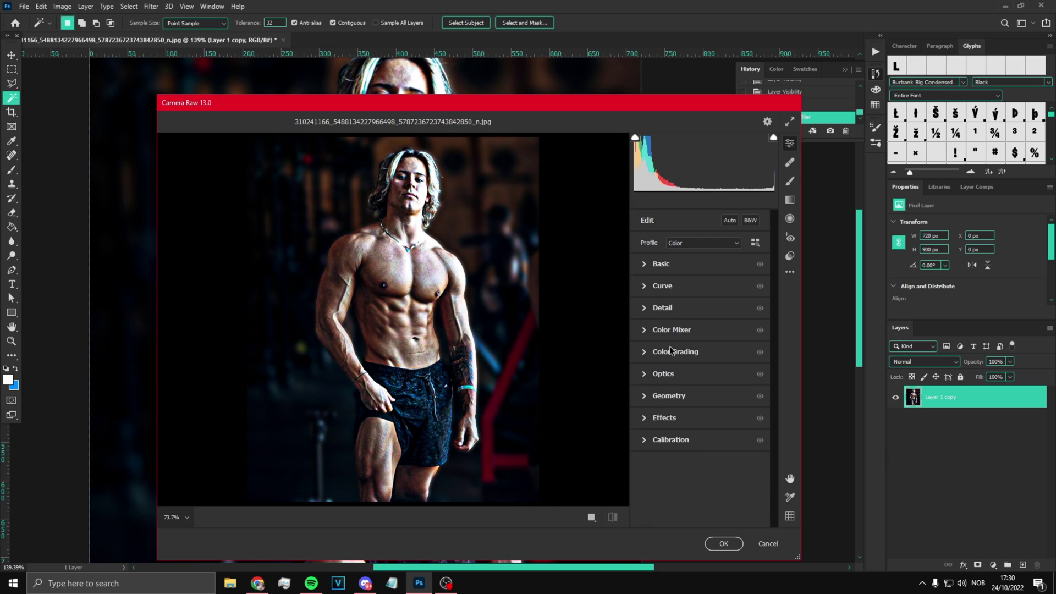
click(644, 375)
click(643, 375)
click(647, 309)
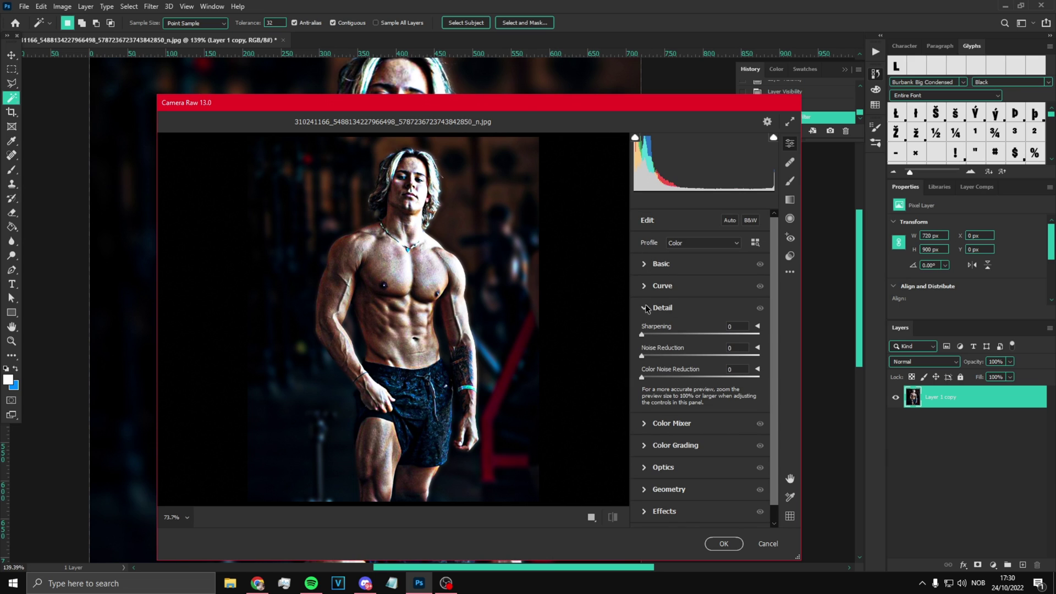
drag(654, 357, 762, 376)
scroll(402, 270, up, 3)
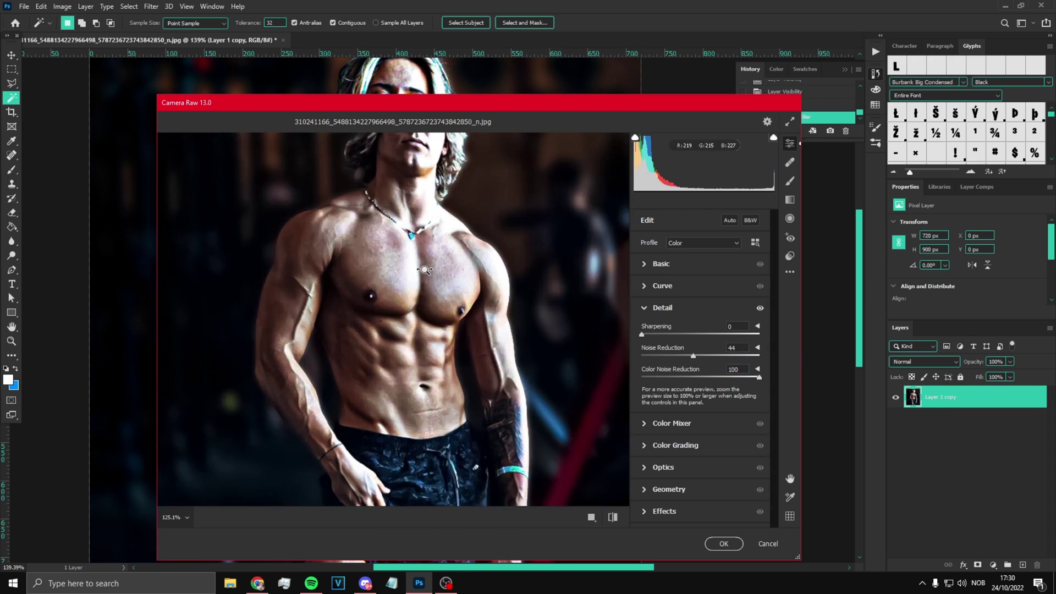
click(712, 542)
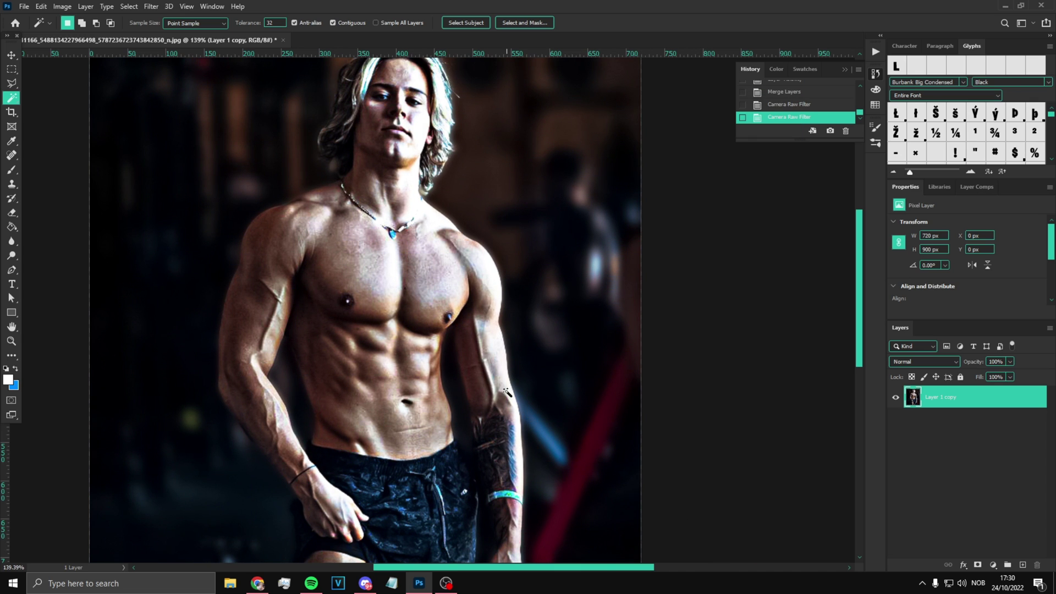
scroll(453, 353, down, 2)
scroll(451, 275, up, 2)
scroll(451, 247, down, 2)
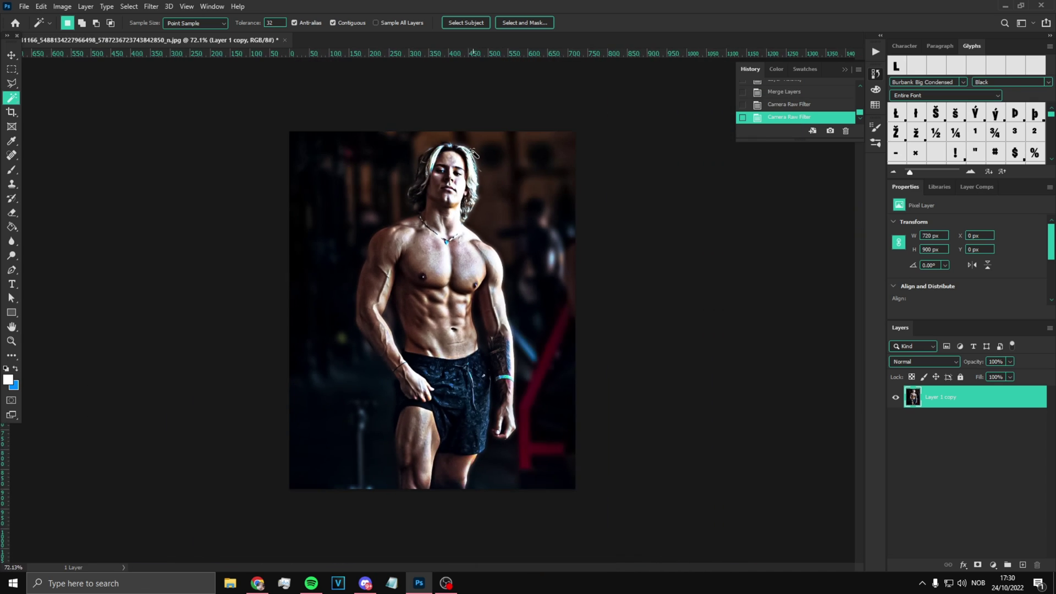
scroll(449, 146, up, 3)
scroll(448, 146, down, 4)
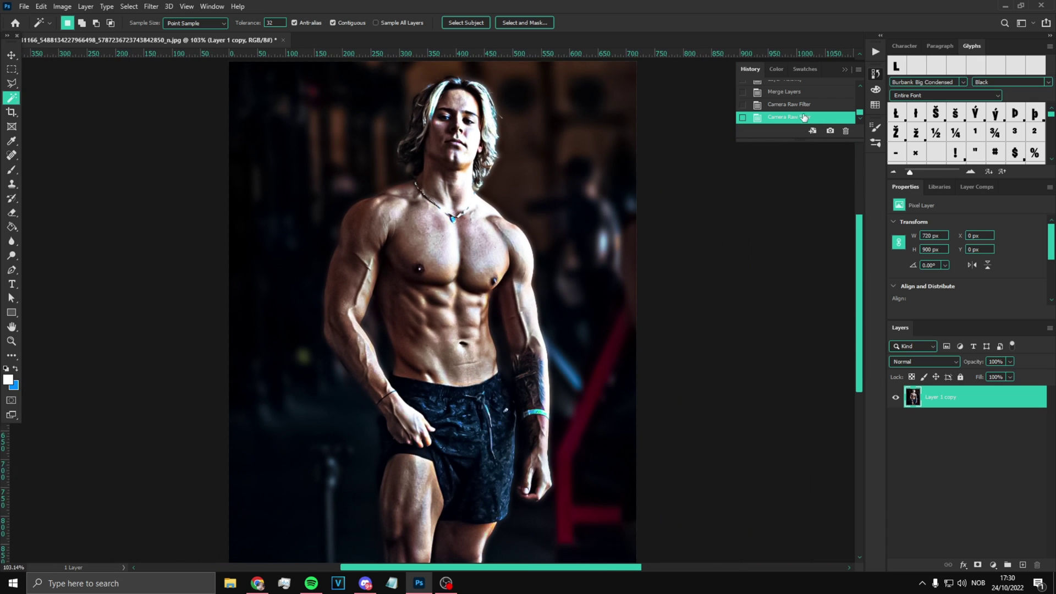
scroll(801, 107, up, 3)
scroll(454, 150, down, 1)
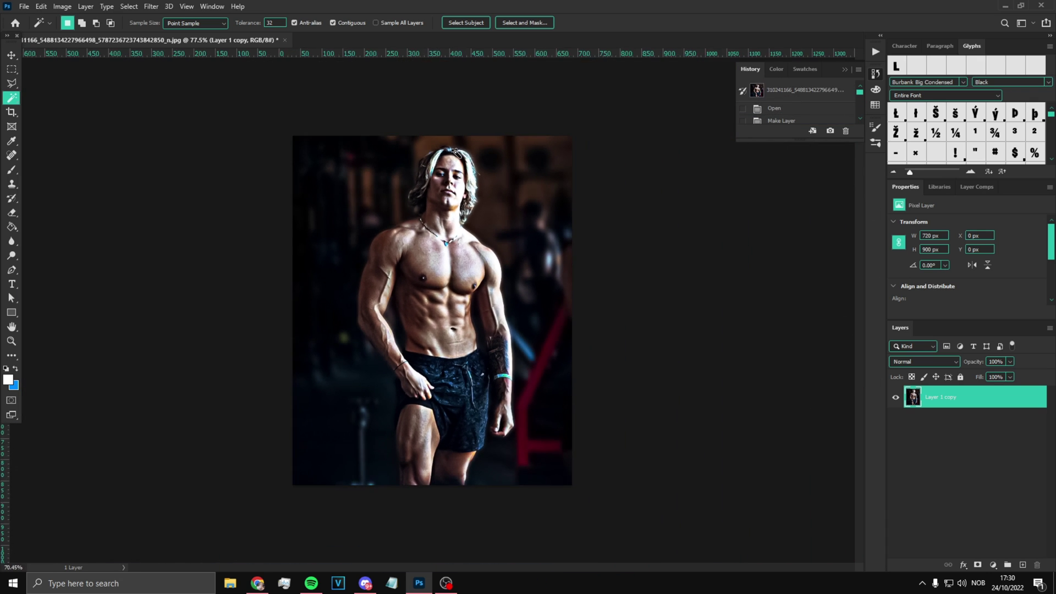
scroll(455, 150, up, 2)
click(796, 94)
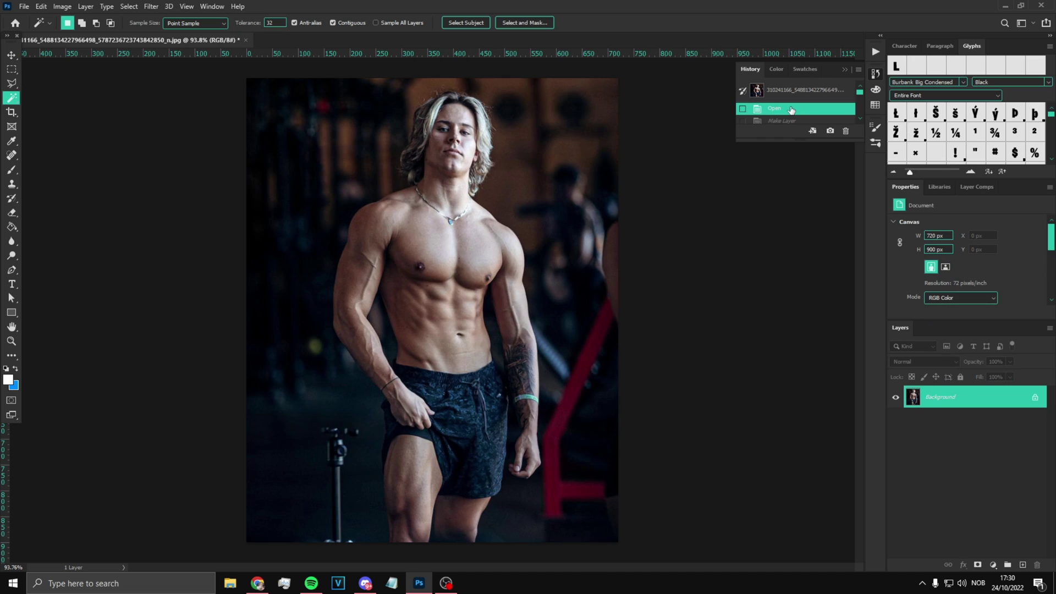
scroll(794, 108, down, 3)
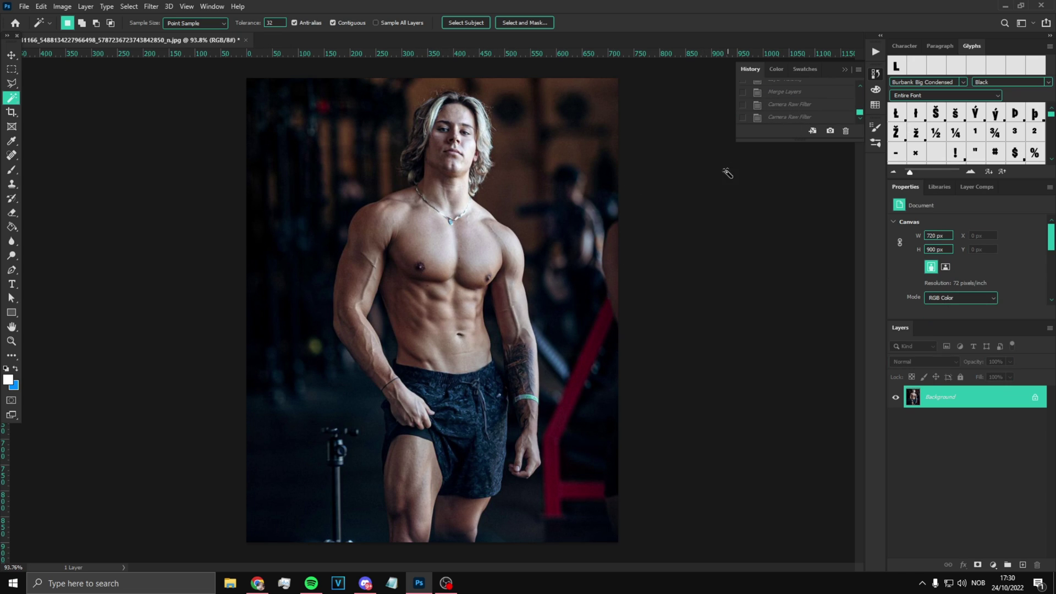
click(803, 118)
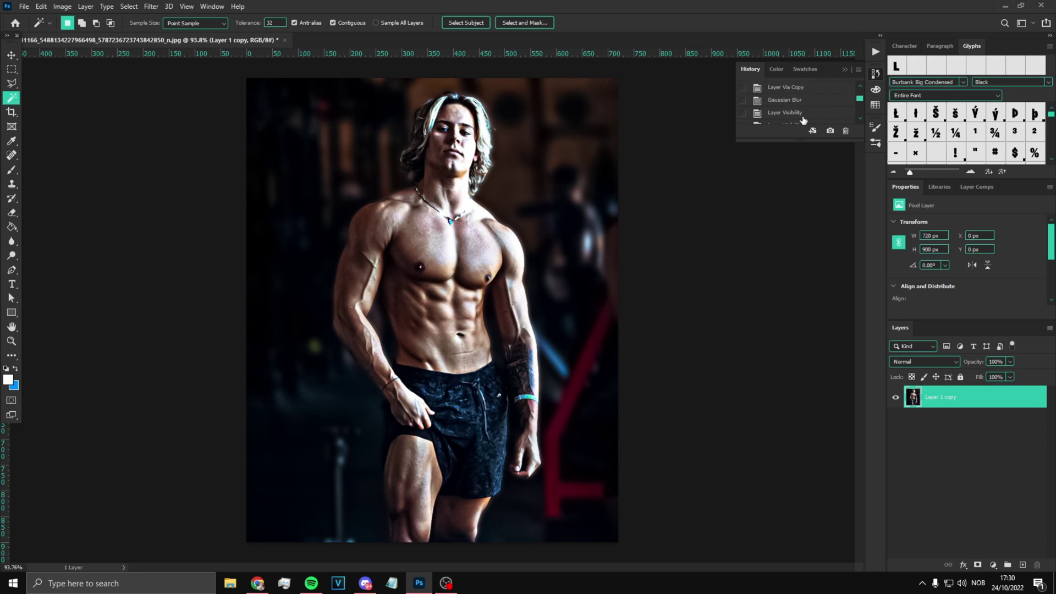
click(806, 109)
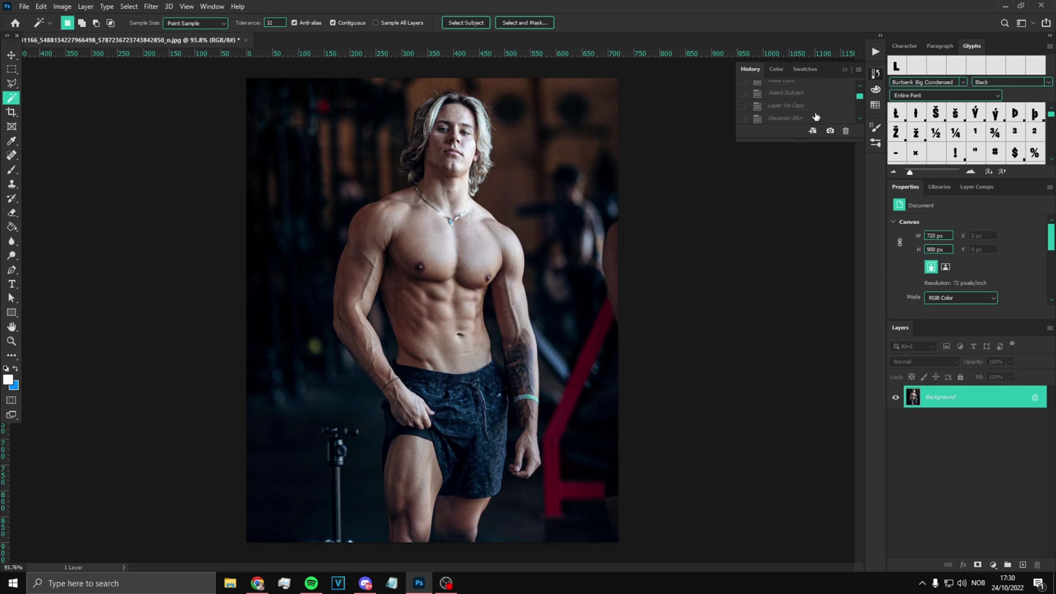
scroll(809, 110, down, 3)
click(803, 116)
scroll(538, 241, down, 4)
scroll(537, 241, up, 3)
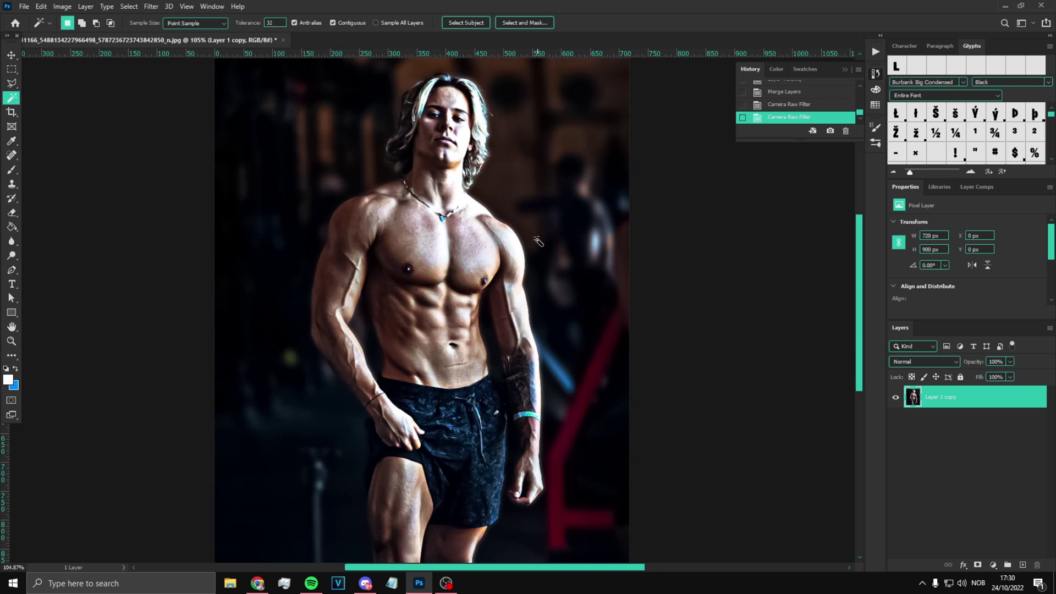
scroll(538, 241, down, 2)
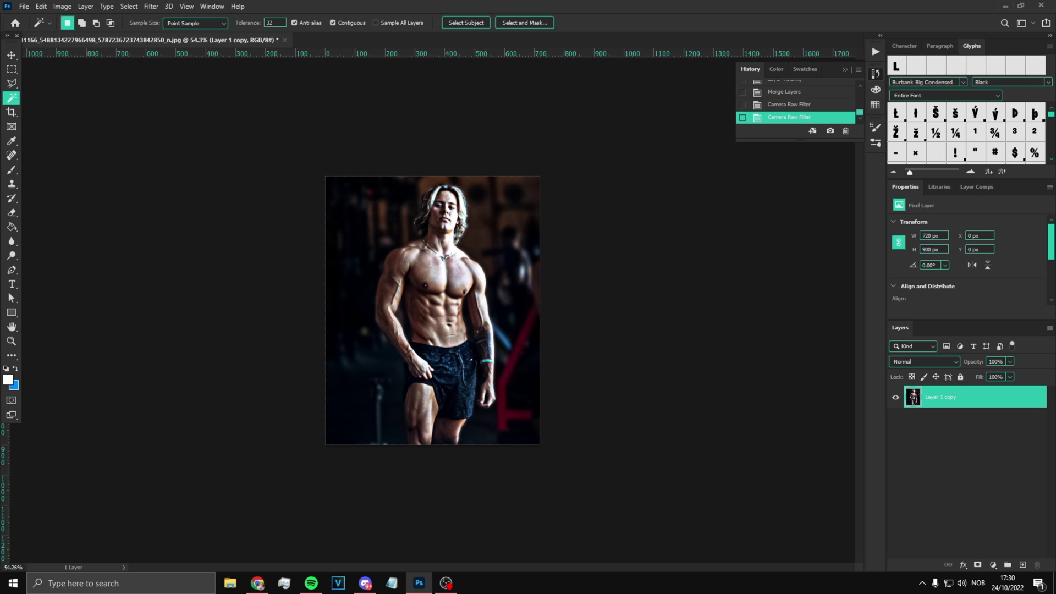